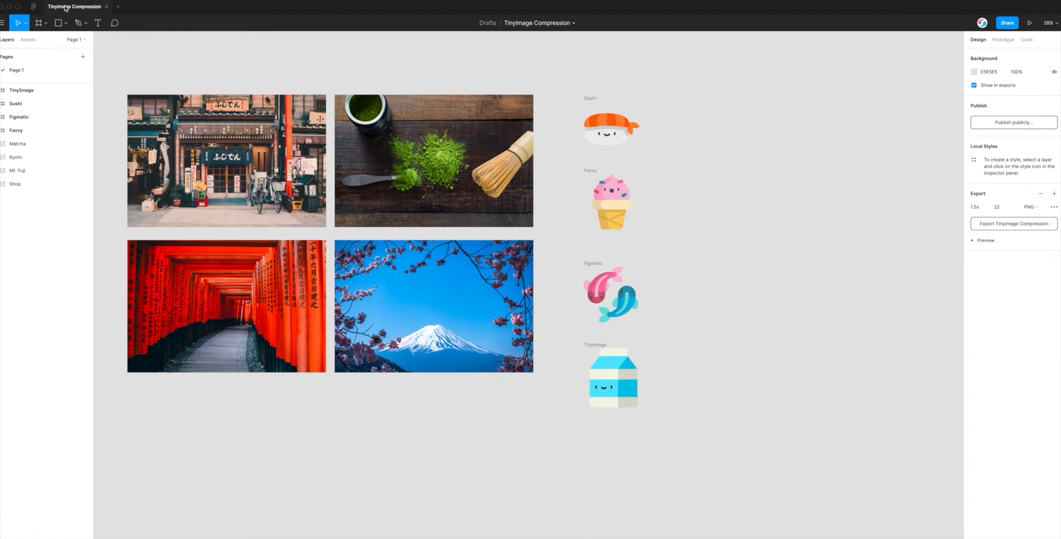
Step: Leave the TinyImage Compression file for the Figma home screen
left_click(33, 10)
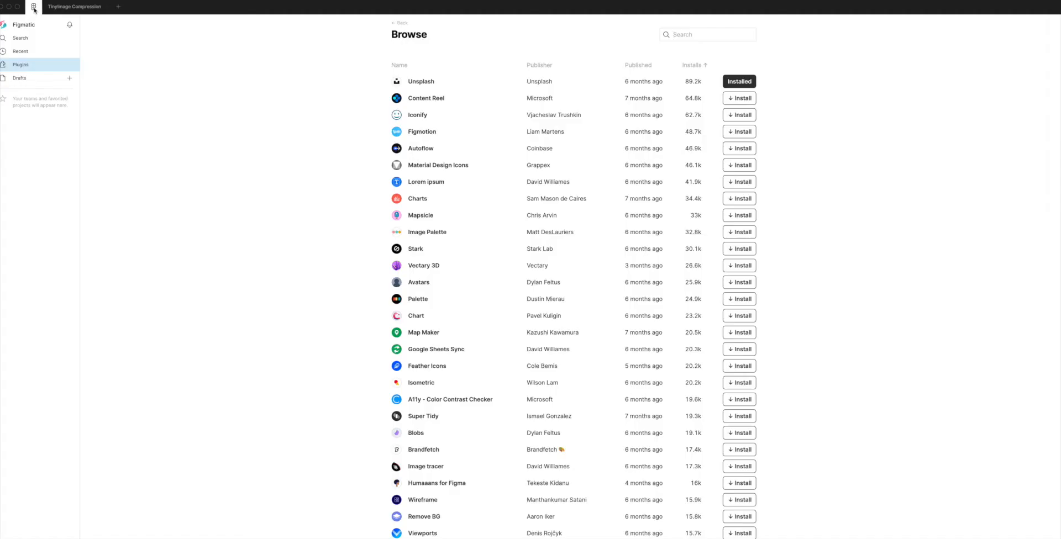
Step: Show the Plugins home page and its full list of community plugins
left_click(18, 67)
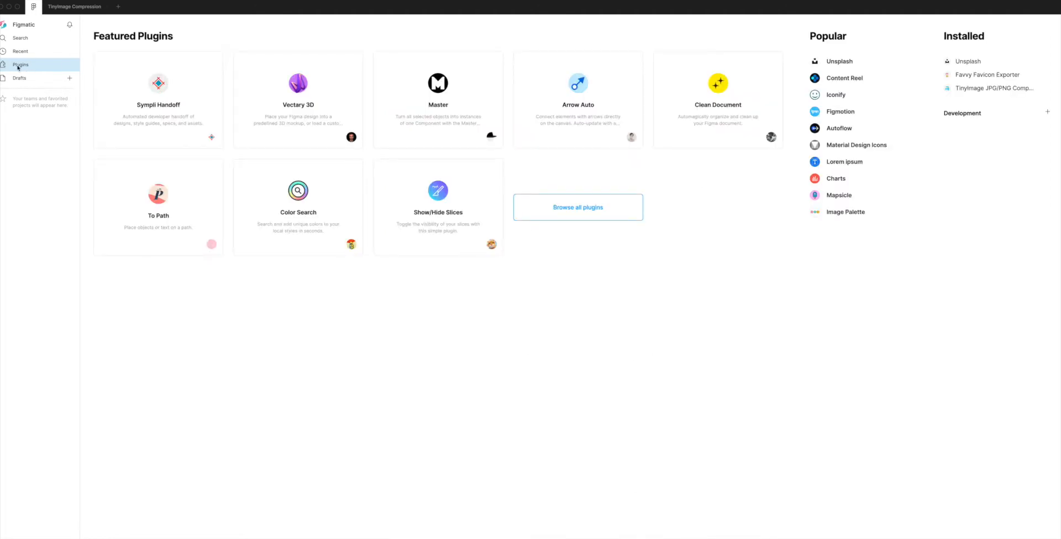
left_click(579, 211)
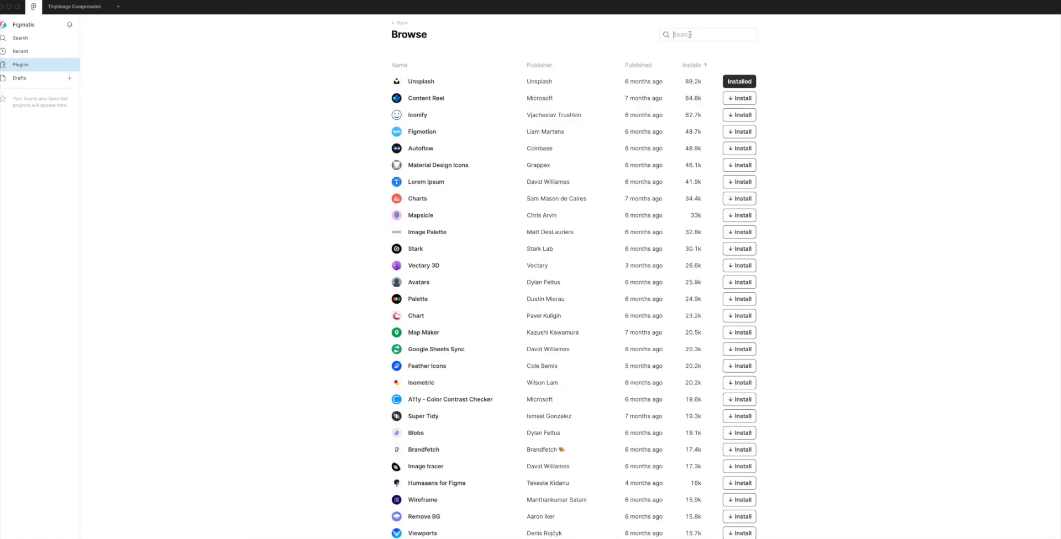
type("tin")
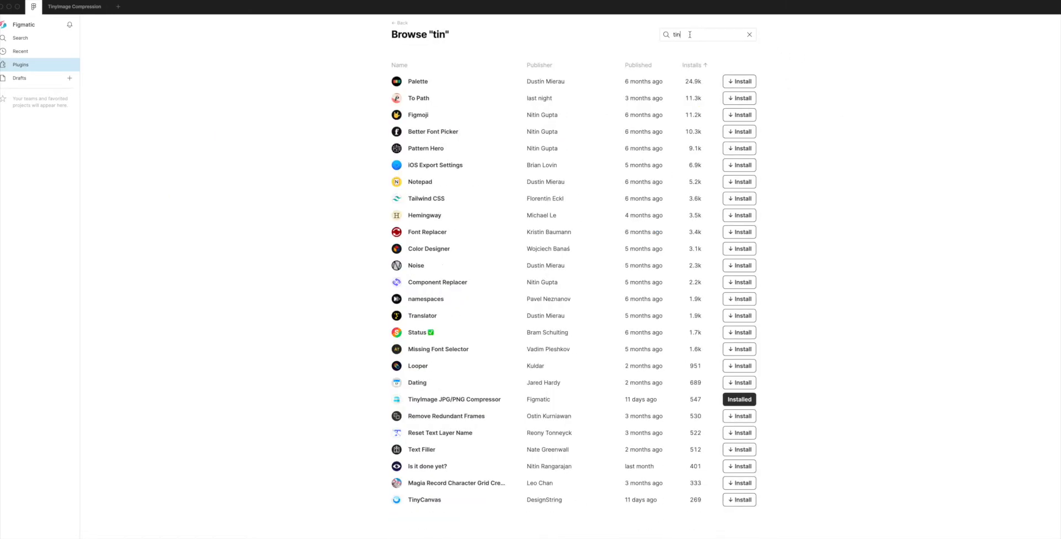
type("yimage")
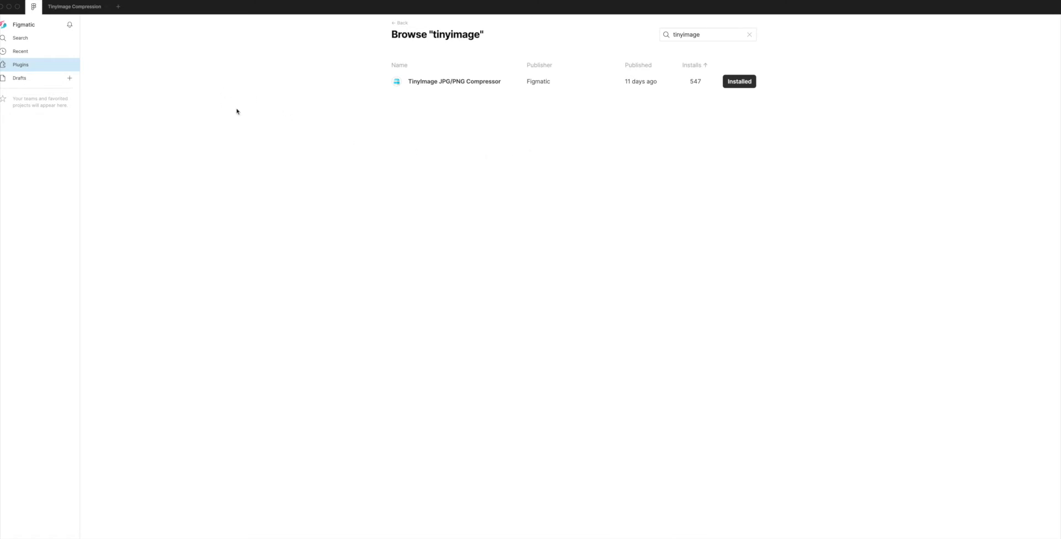
Step: Run the TinyImage JPG/PNG Compressor from the canvas menu and park its window beside the illustrations
left_click(68, 9)
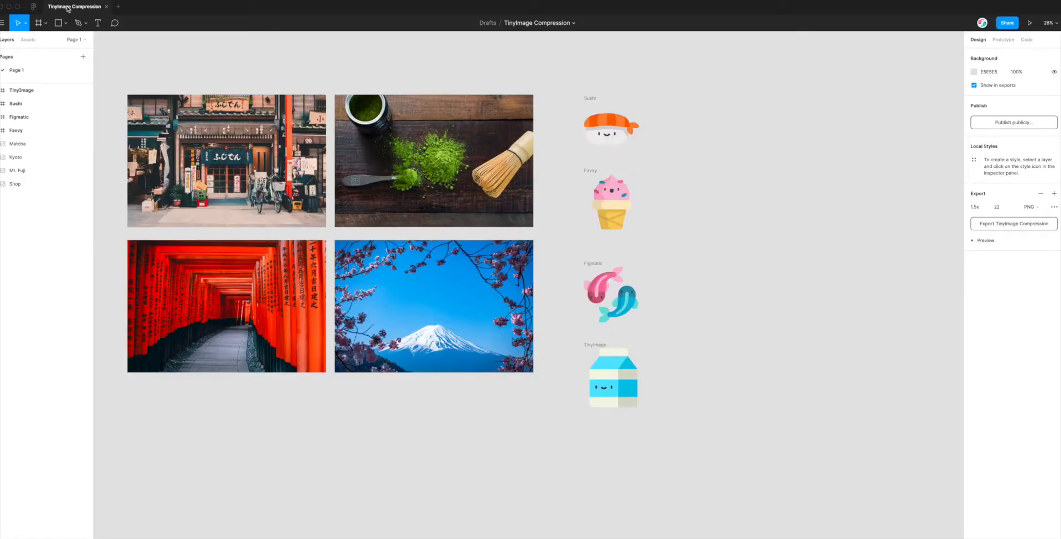
right_click(546, 83)
mouse_move(580, 115)
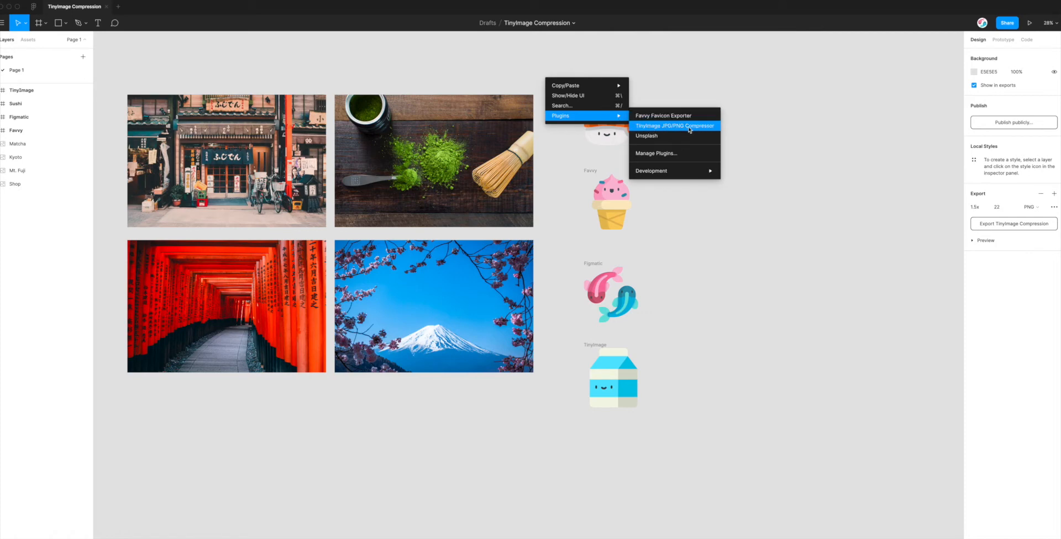
left_click(655, 128)
left_click(475, 217)
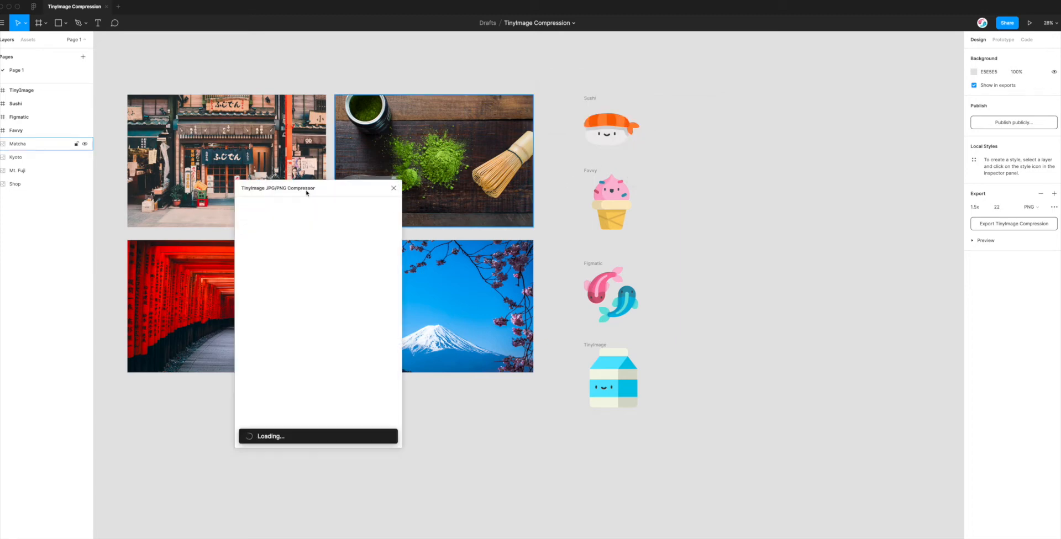
left_click_drag(307, 192, 671, 126)
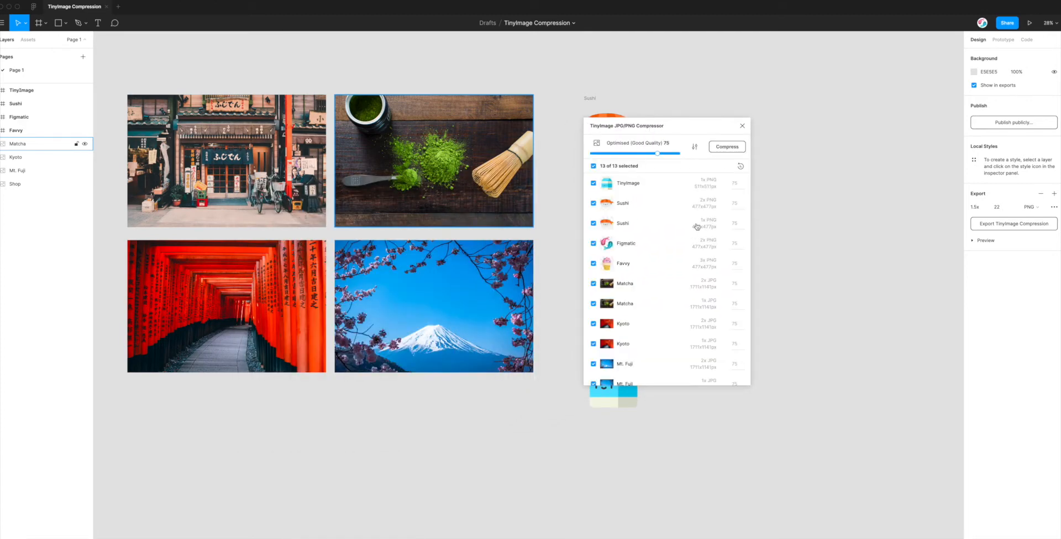
left_click_drag(672, 126, 751, 121)
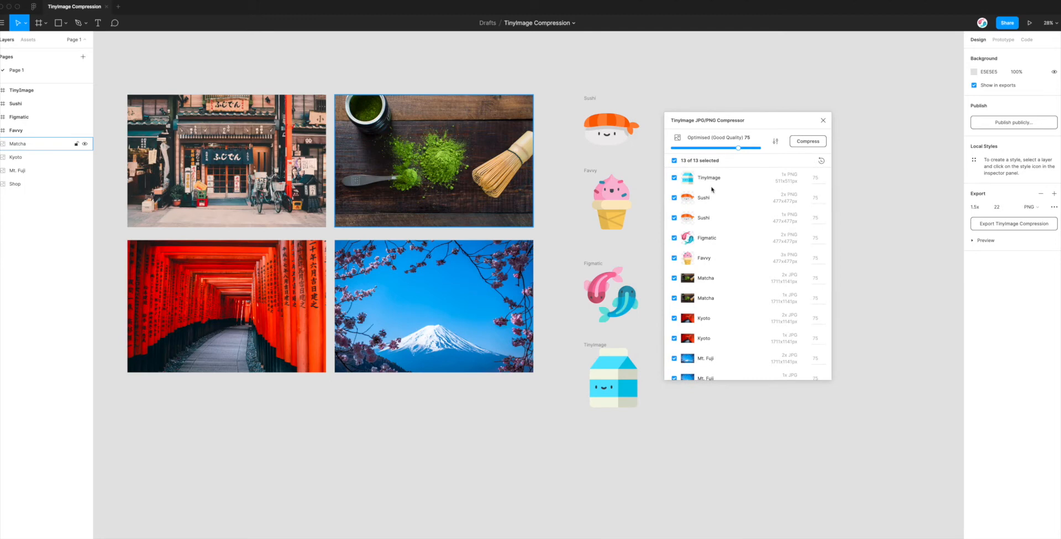
scroll(711, 190, "down", 2)
scroll(711, 190, "up", 2)
Step: Remove the Matcha photo's 2x JPG export, keeping only 1x
left_click(456, 179)
left_click(470, 251)
left_click(463, 208)
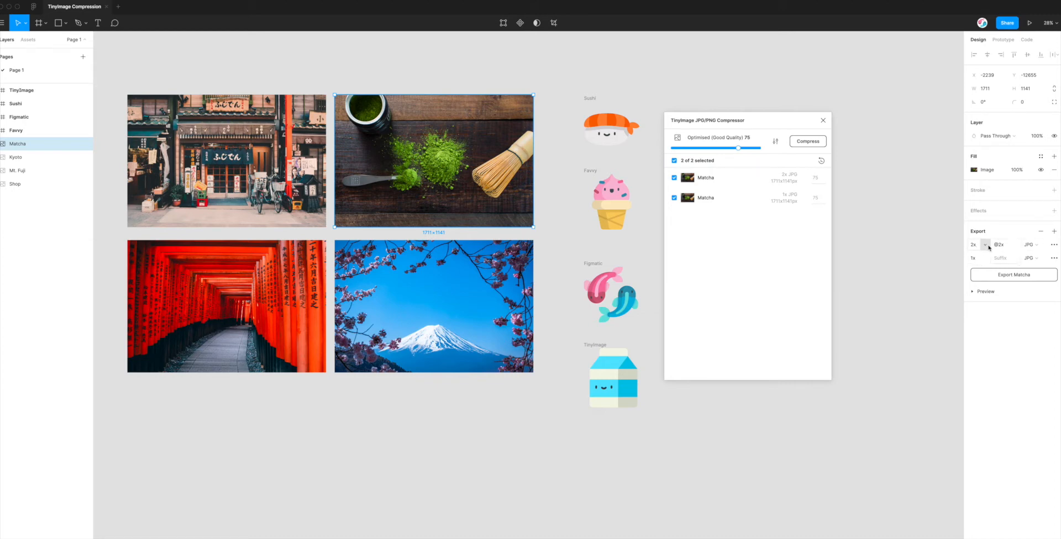
left_click(1041, 234)
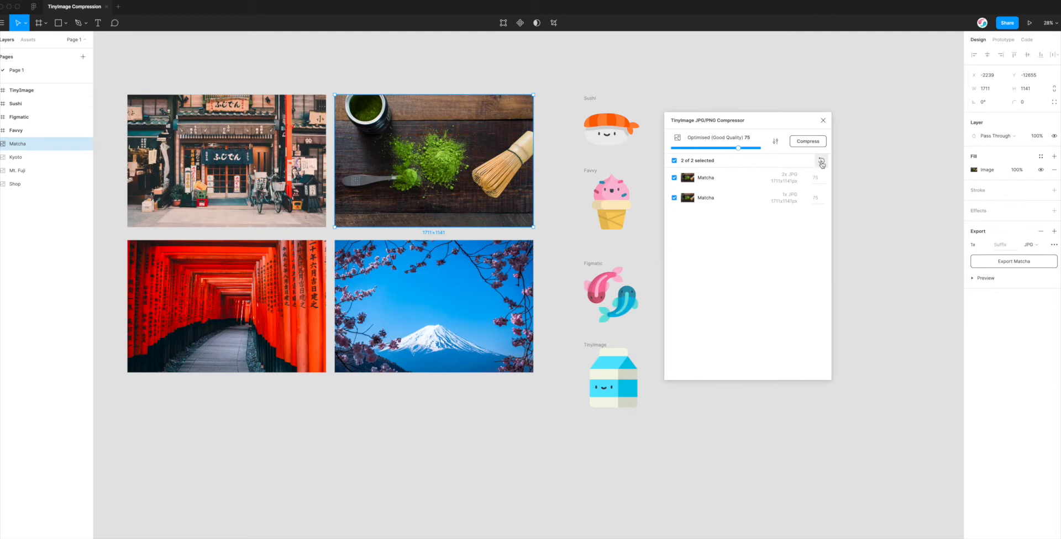
Step: Refresh the compressor list and untick Matcha, leaving 11 of 12 images selected
left_click(820, 163)
left_click(675, 161)
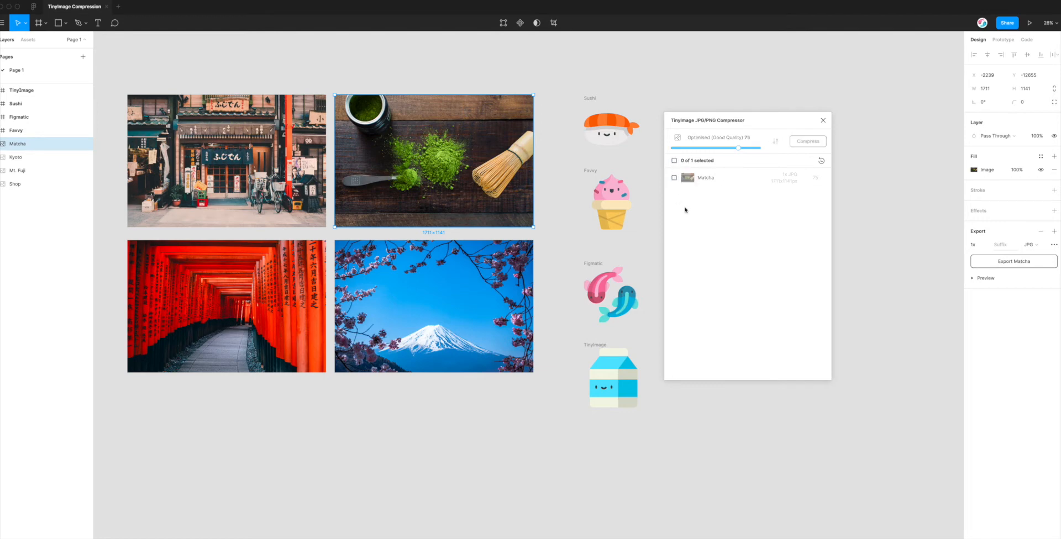
left_click(648, 166)
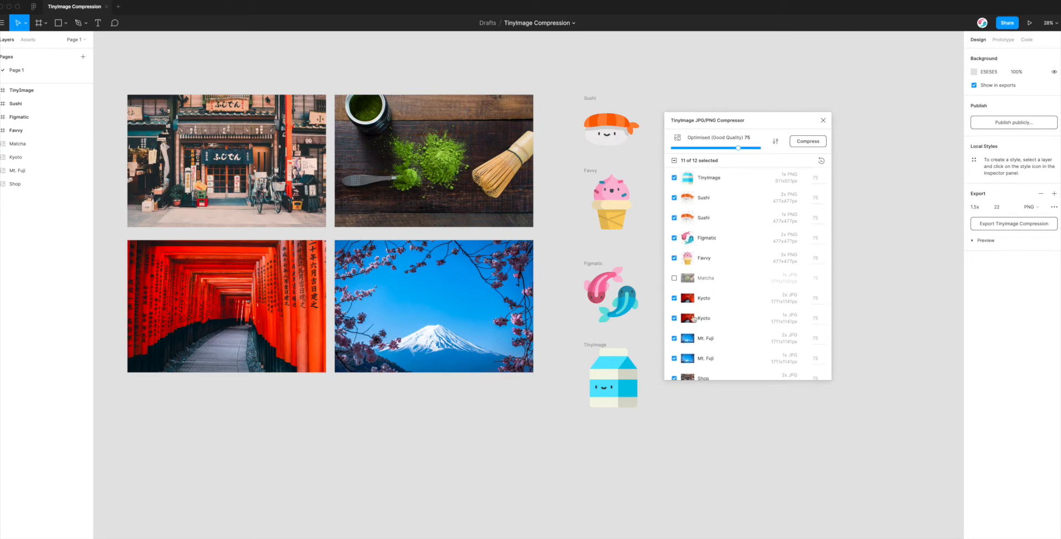
Step: Remove the Figmatic frame's existing export and refresh the compressor list
left_click(590, 266)
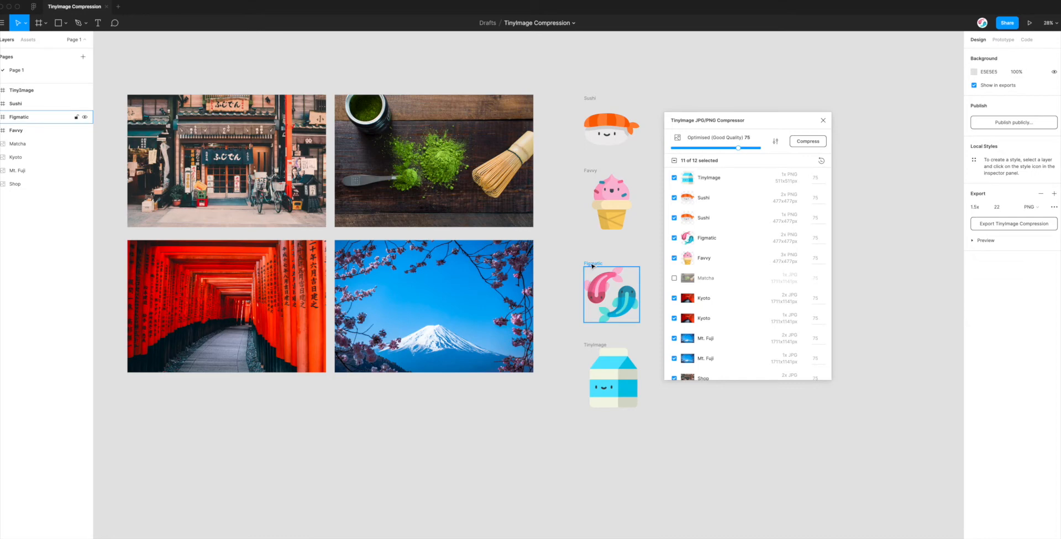
scroll(672, 270, "down", 2)
scroll(672, 271, "up", 2)
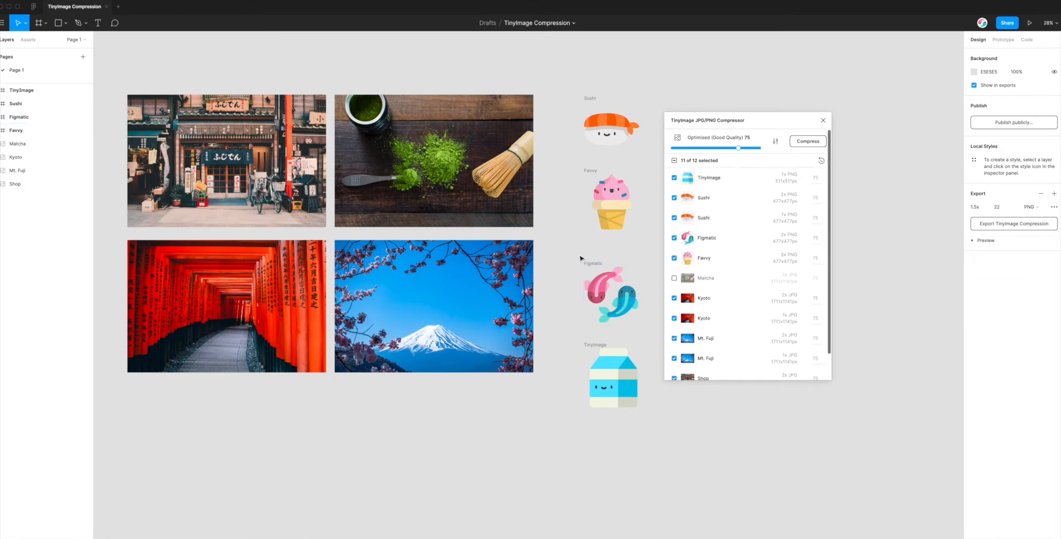
left_click(596, 263)
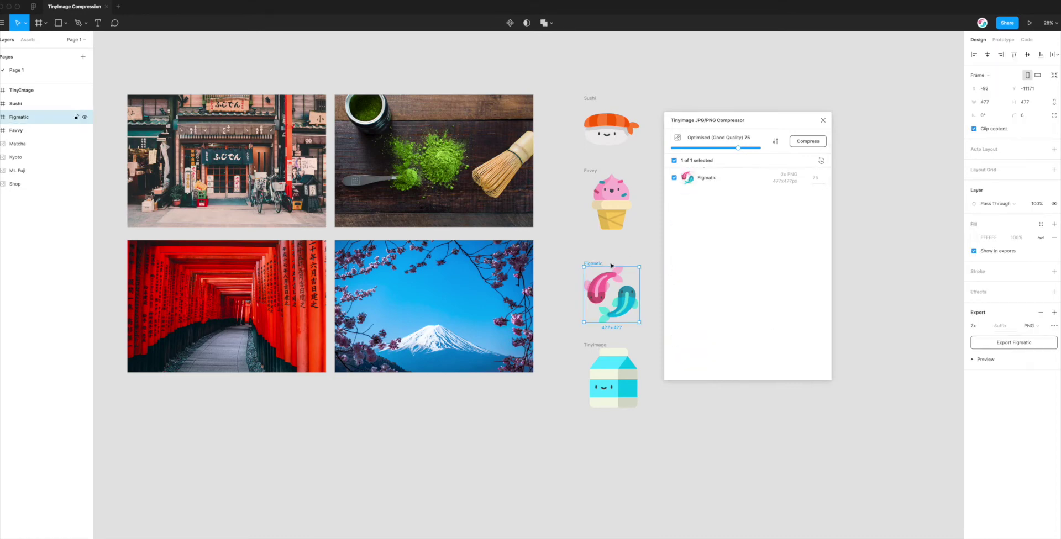
left_click(1041, 314)
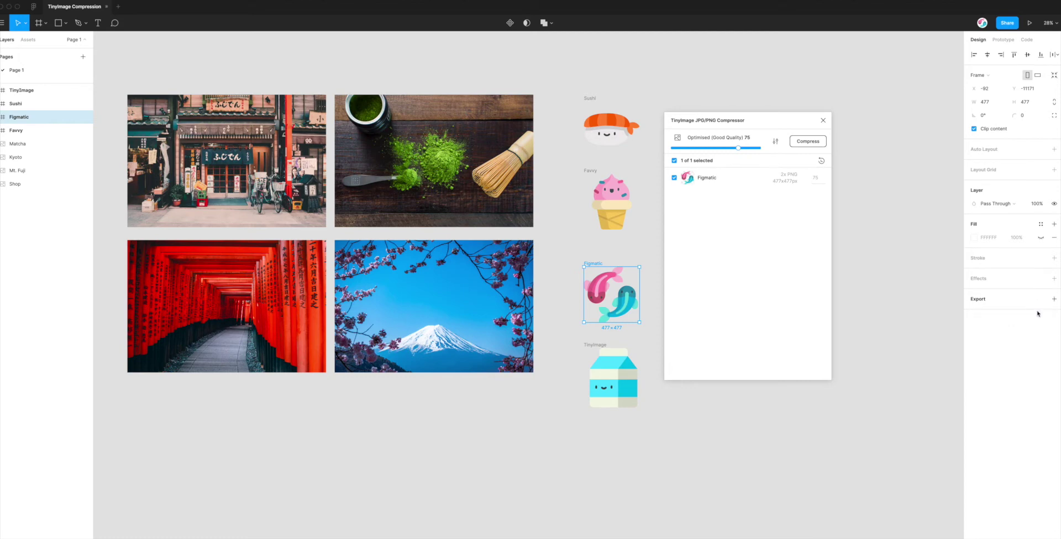
left_click(821, 160)
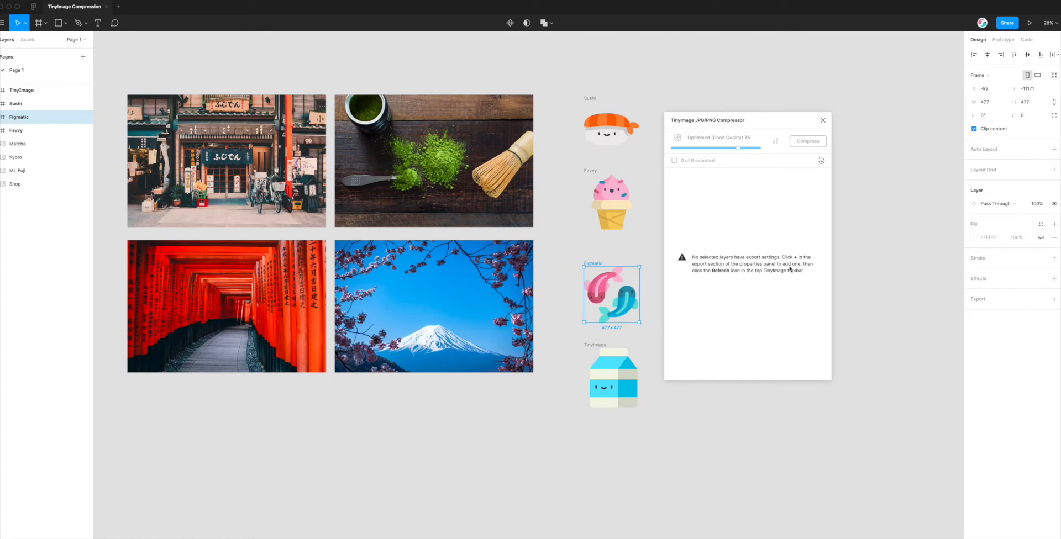
left_click(821, 161)
Step: Add 2x and 1x PNG exports to Figmatic and refresh so 13 of 13 images are listed
left_click(1054, 301)
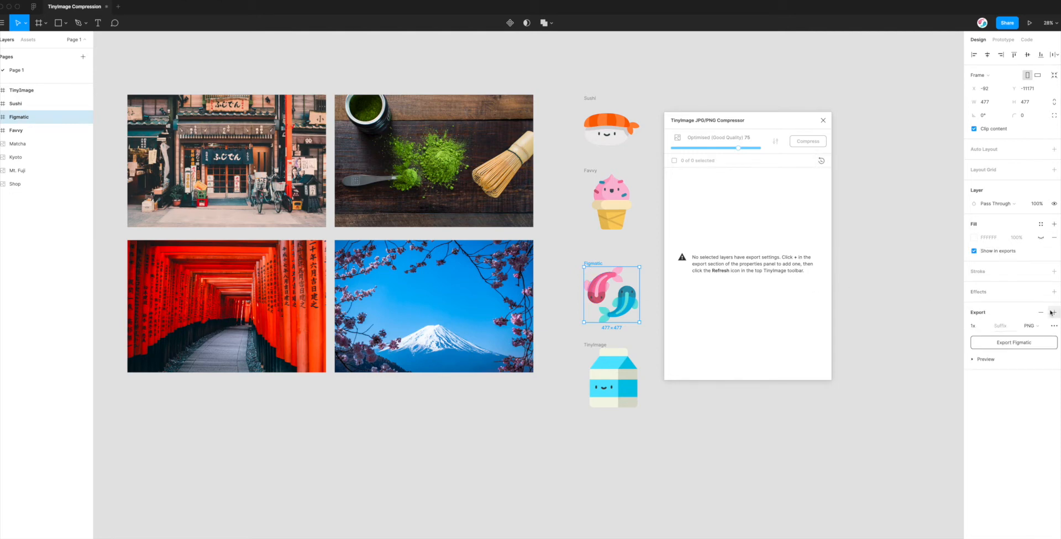
left_click(822, 162)
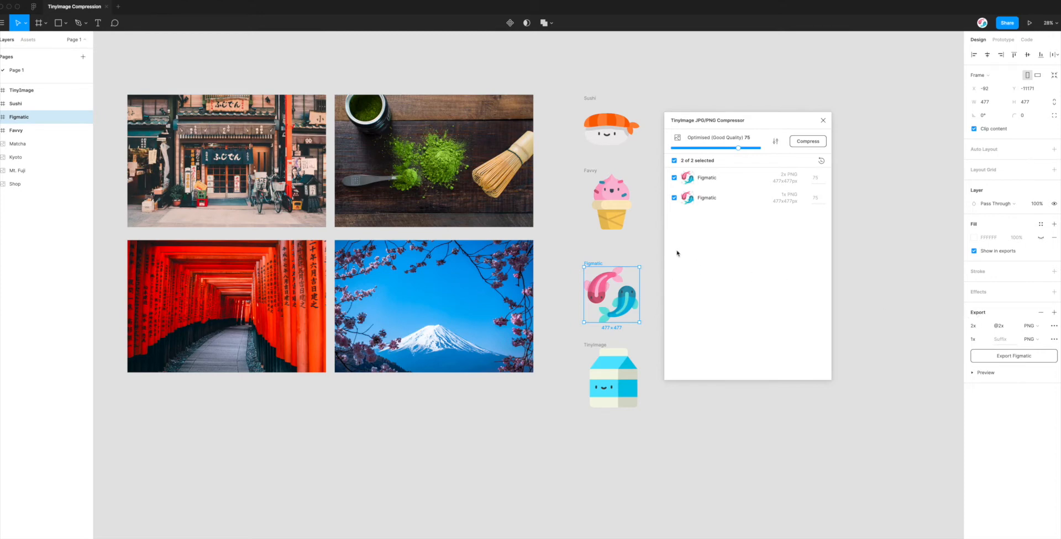
left_click_drag(725, 124, 724, 125)
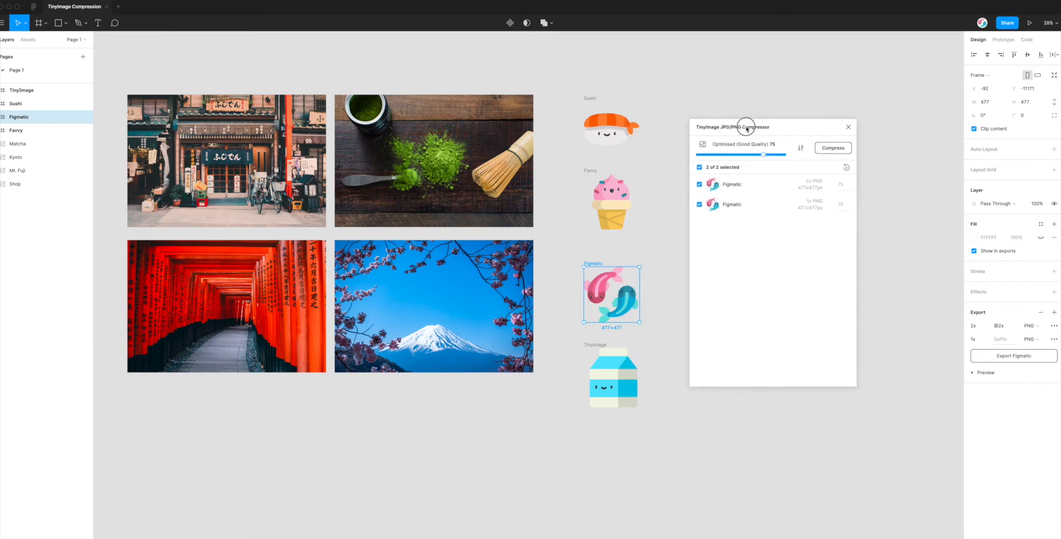
left_click(555, 271)
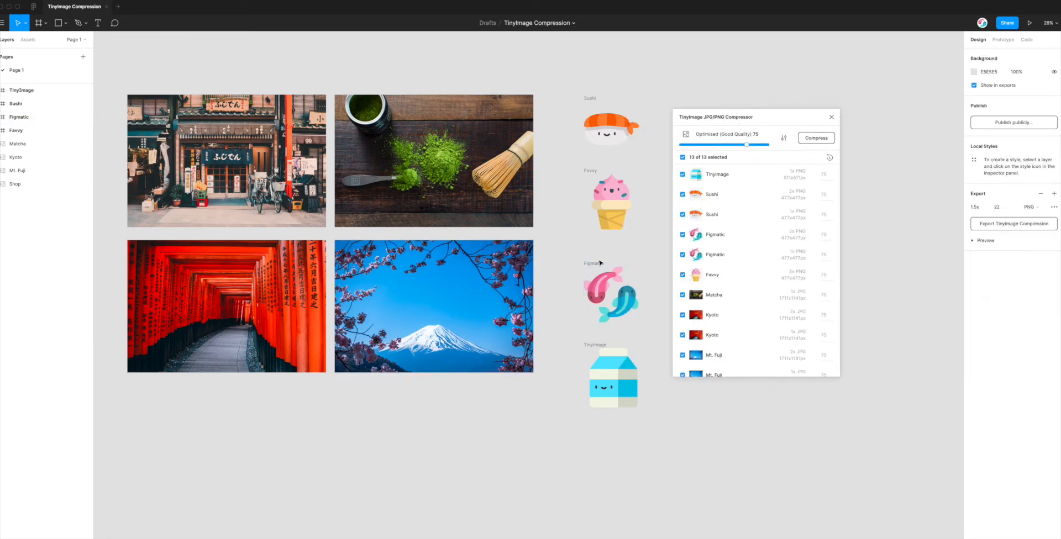
scroll(742, 267, "down", 1)
scroll(718, 245, "up", 1)
scroll(708, 279, "down", 1)
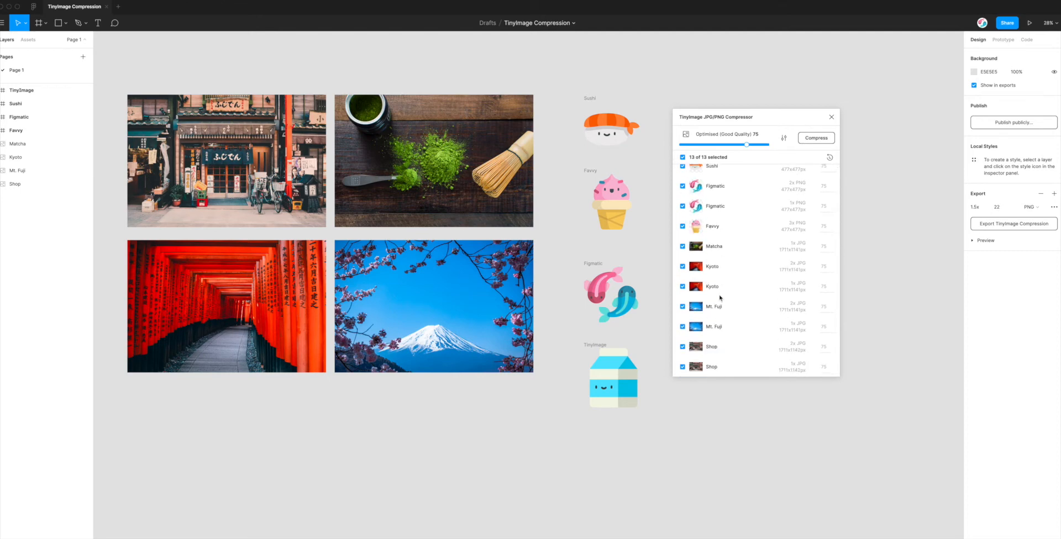
scroll(696, 281, "up", 1)
left_click_drag(741, 117, 744, 119)
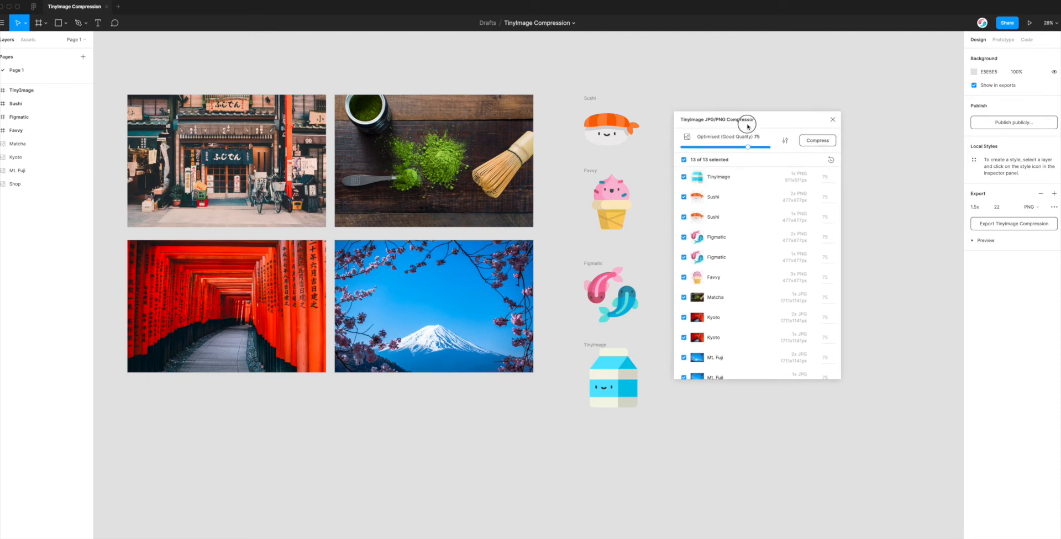
left_click(592, 175)
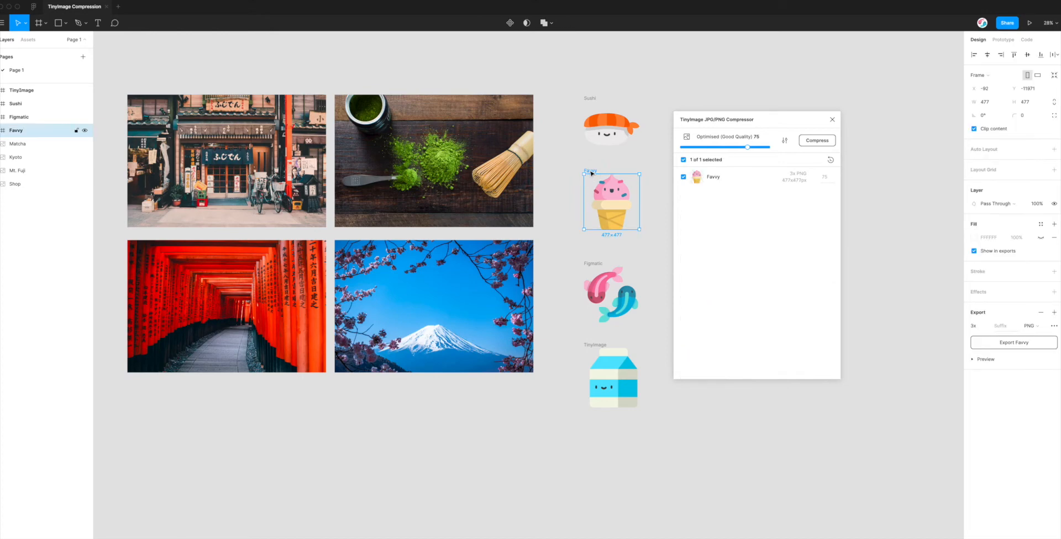
left_click(600, 266)
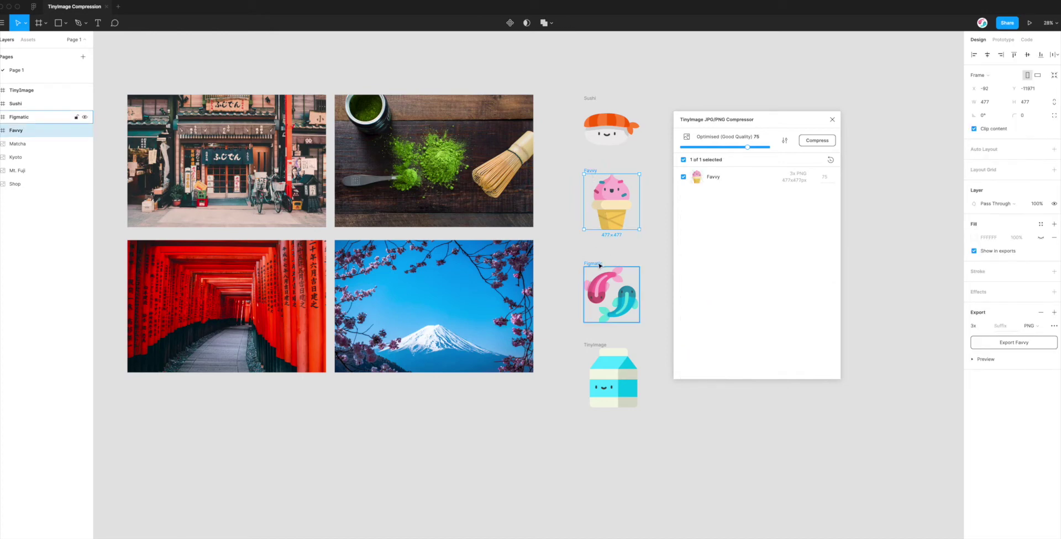
left_click(593, 172, "shift")
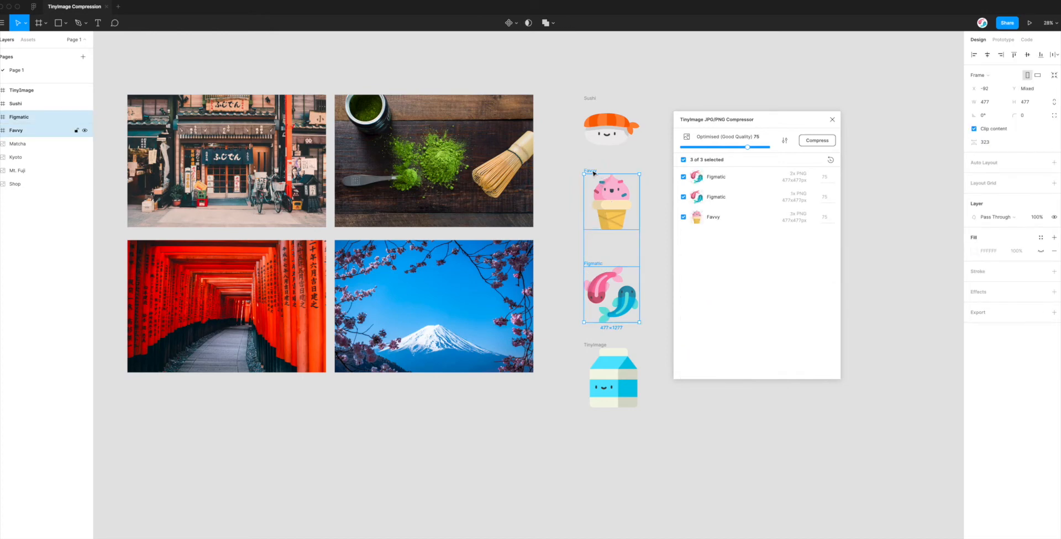
mouse_move(567, 87)
left_mouse_down()
mouse_move(648, 268)
mouse_move(655, 336)
left_mouse_up()
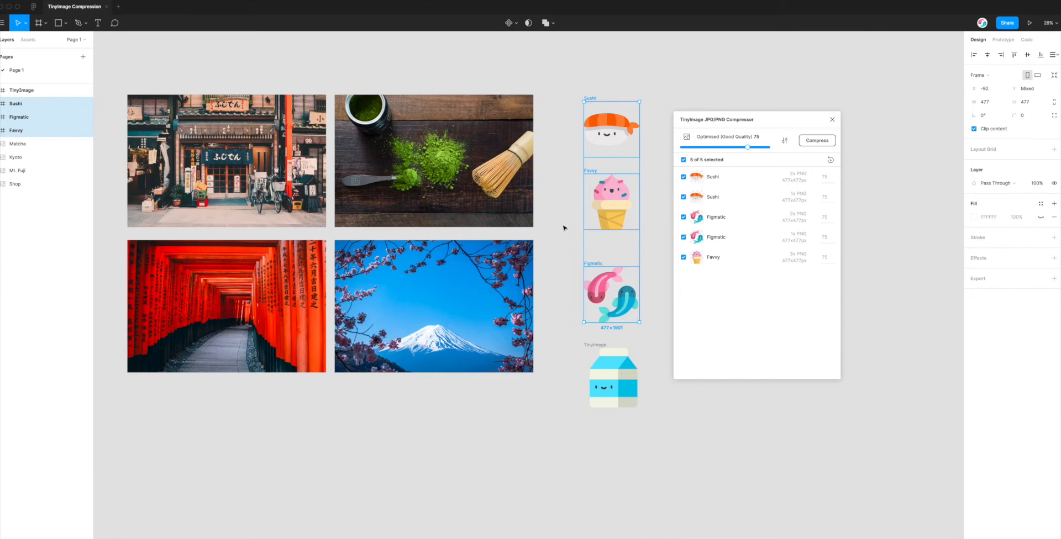
left_click(557, 215)
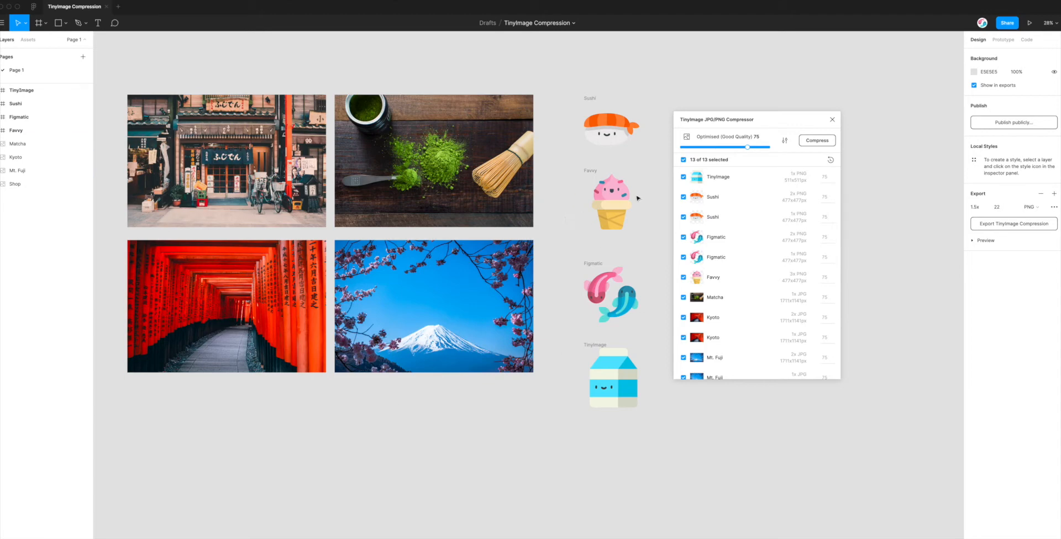
scroll(715, 327, "down", 2)
scroll(710, 291, "up", 2)
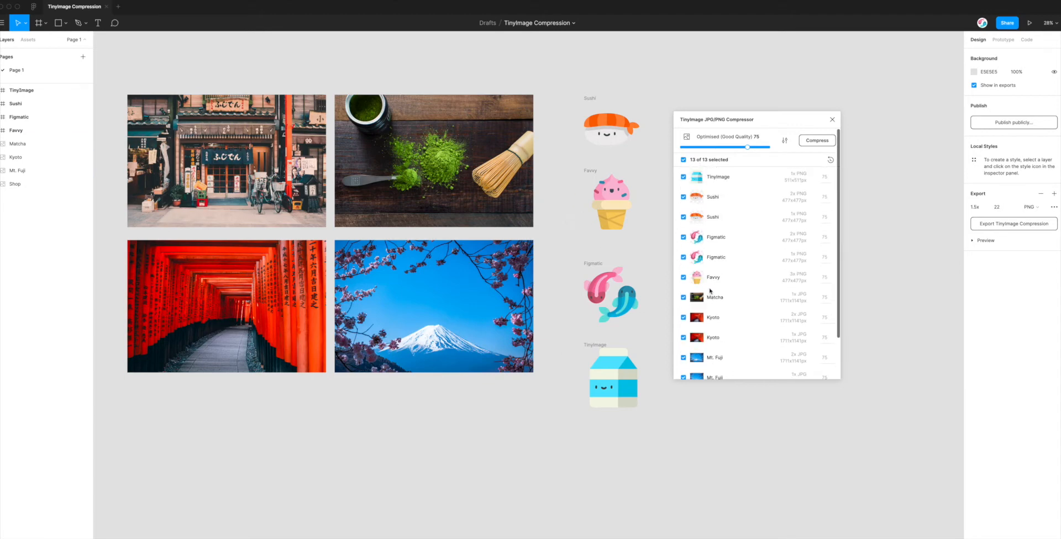
scroll(711, 265, "down", 2)
scroll(711, 215, "up", 2)
scroll(712, 197, "down", 2)
scroll(712, 197, "up", 2)
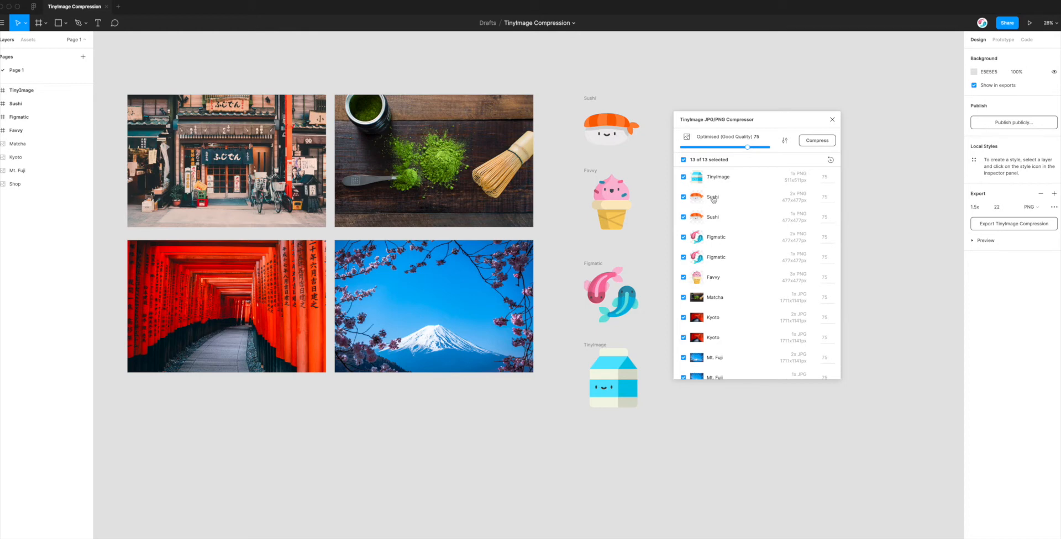
Step: Toggle individual Sushi and Figmatic rows and the select-all checkbox back and forth
left_click(713, 199)
left_click(711, 220)
scroll(711, 229, "down", 2)
scroll(711, 229, "down", 1)
scroll(709, 224, "up", 3)
left_click(685, 161)
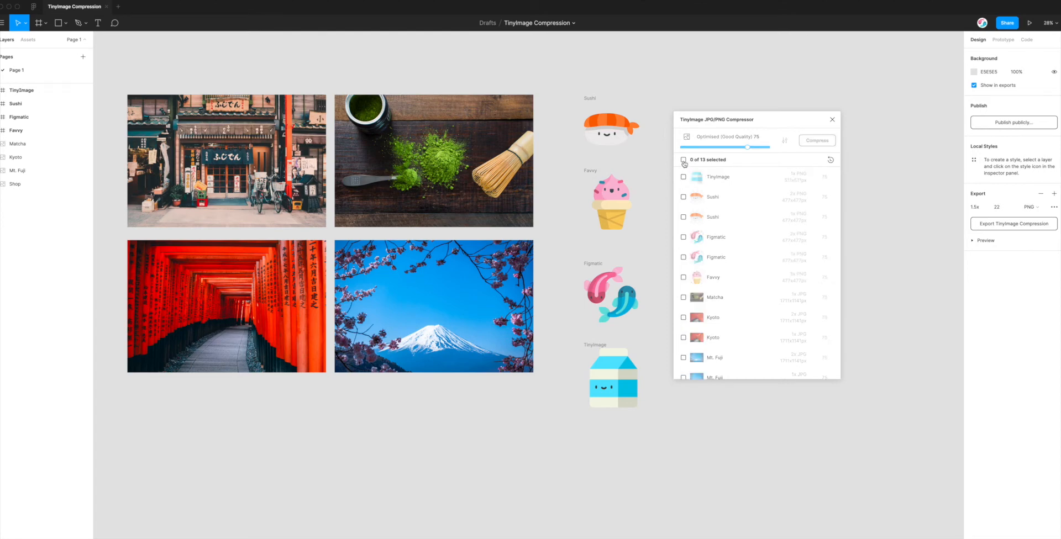
left_click(684, 161)
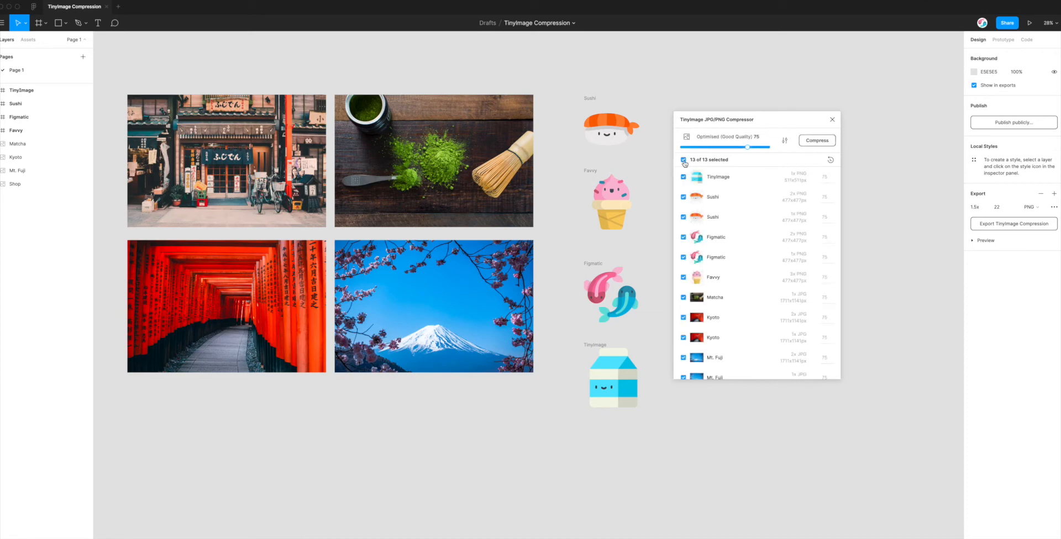
left_click(695, 197)
left_click(702, 240)
left_click(692, 159)
scroll(695, 253, "down", 2)
scroll(695, 253, "up", 1)
scroll(701, 265, "down", 1)
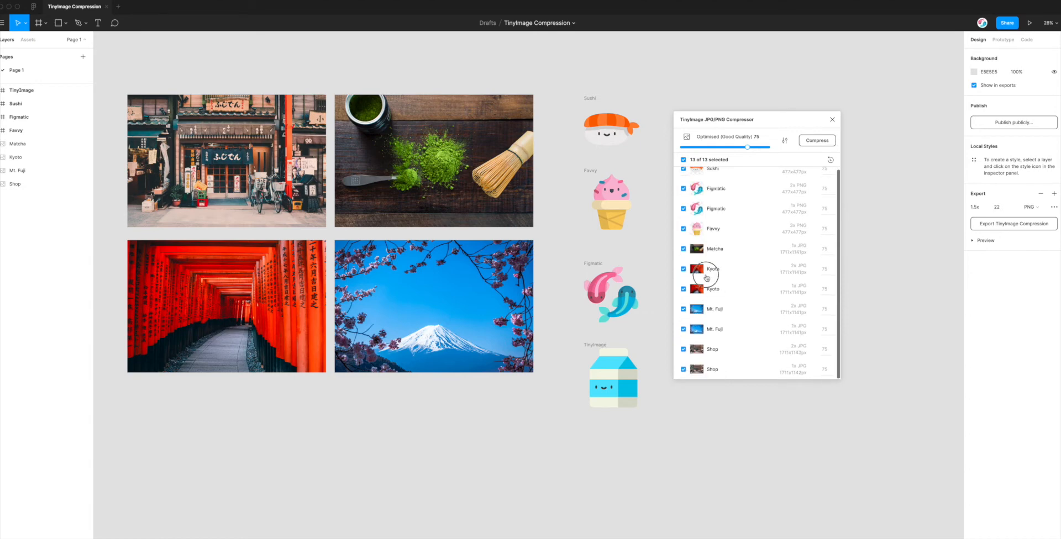
Step: Untick the Kyoto rows, then clear select-all so 0 of 13 images are queued
left_click(701, 270)
left_click(705, 290)
scroll(705, 290, "up", 2)
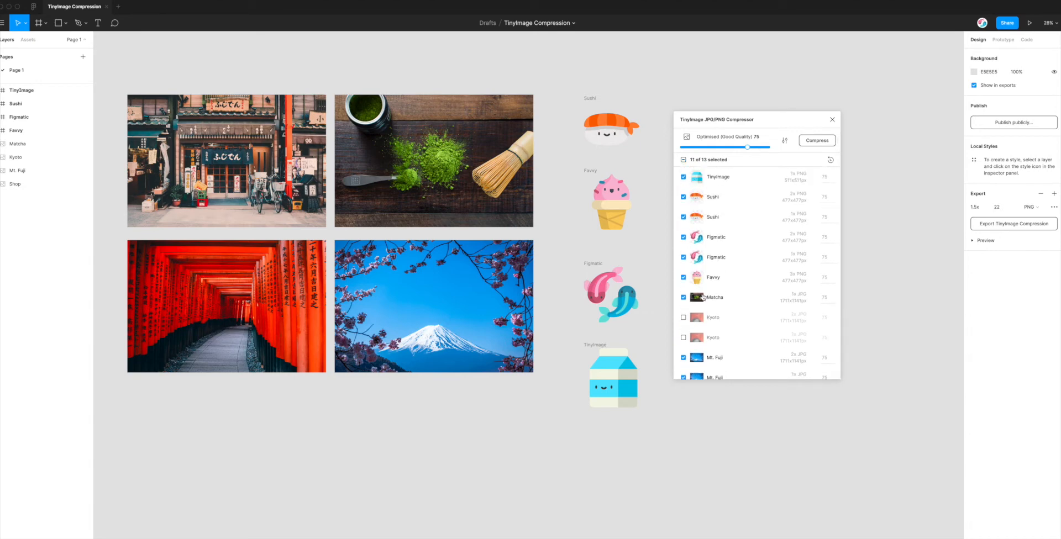
scroll(702, 299, "down", 2)
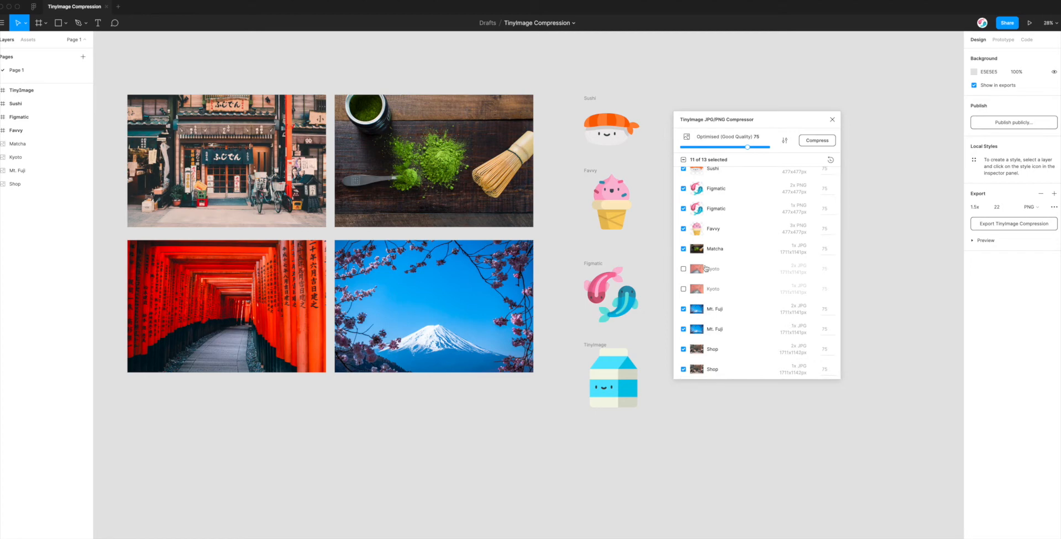
scroll(704, 268, "up", 2)
left_click(683, 161)
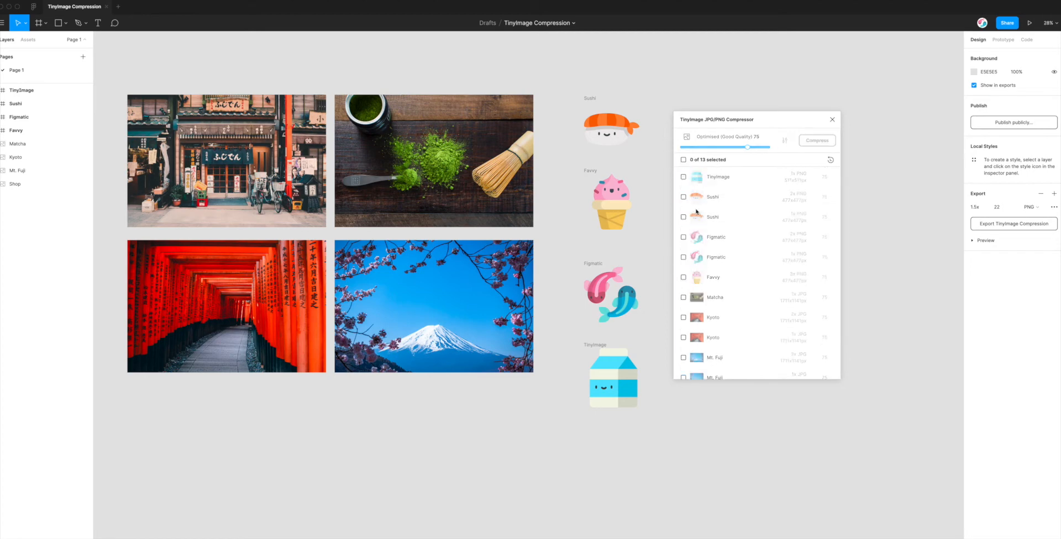
scroll(697, 214, "down", 1)
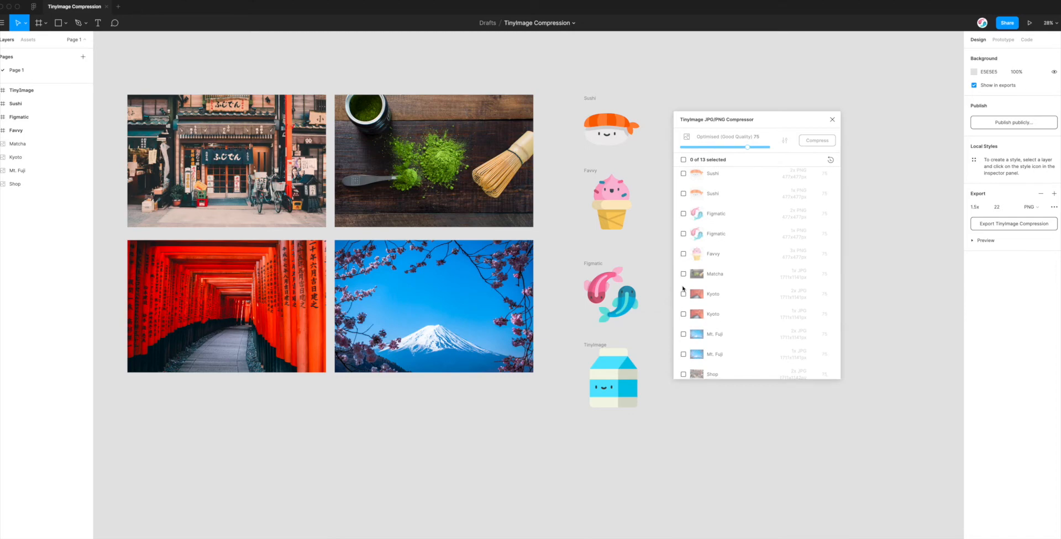
scroll(684, 290, "up", 1)
Step: Tick Matcha and both Sushi rows, giving 3 of 13 images selected
left_click(683, 292)
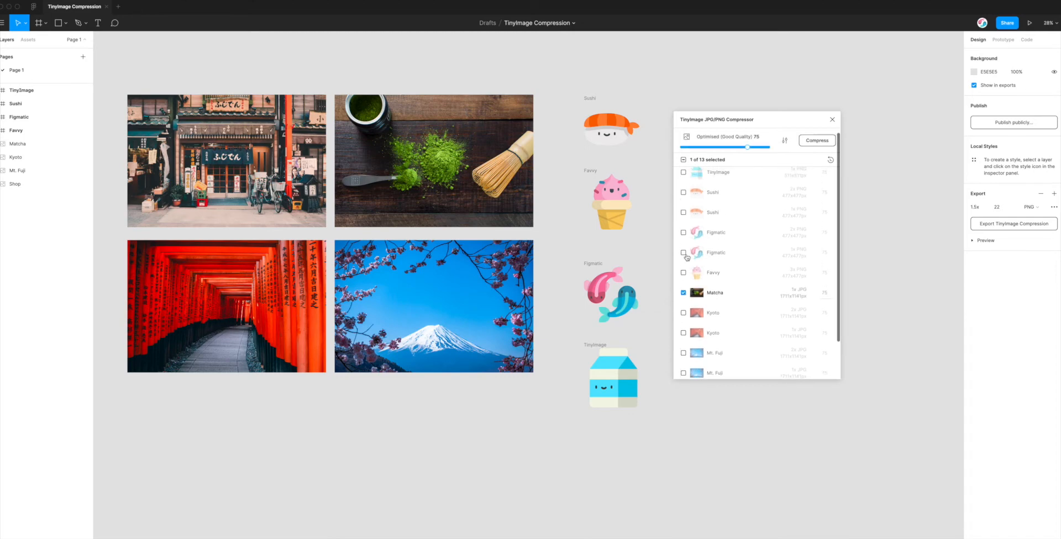
scroll(685, 220, "up", 1)
left_click(683, 217)
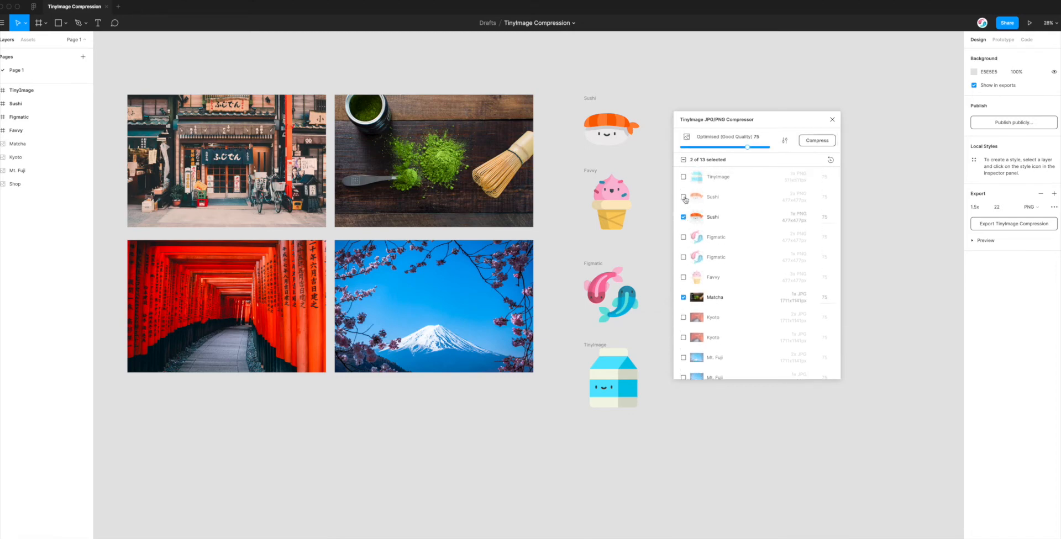
left_click(684, 197)
left_click_drag(747, 121, 738, 127)
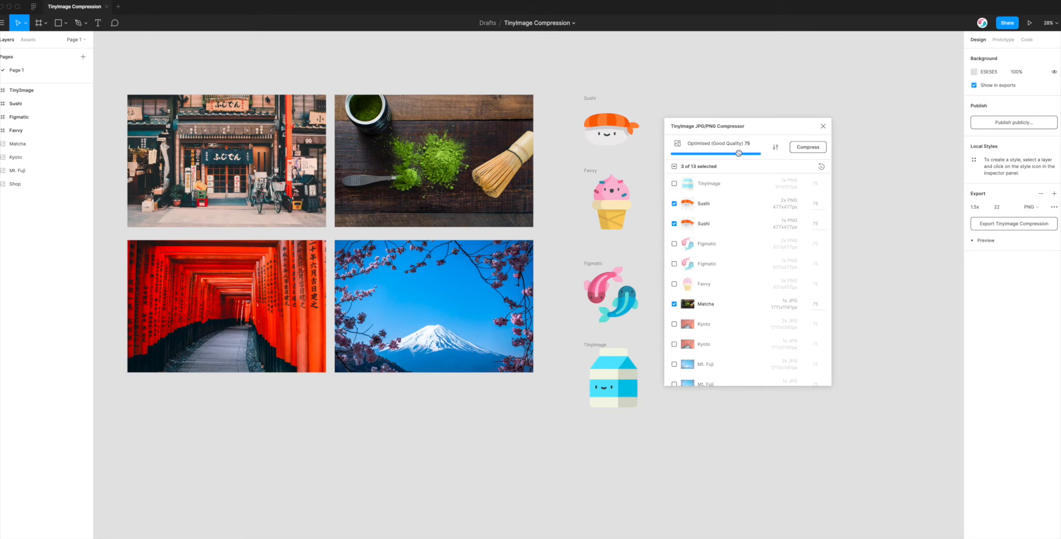
Step: Slide the quality to Sharp (Best Quality) 80 and compress the three ticked images
left_click_drag(739, 154, 748, 153)
left_click_drag(745, 155, 679, 155)
mouse_move(678, 156)
left_mouse_down()
mouse_move(756, 155)
mouse_move(742, 154)
left_mouse_up()
left_click(808, 148)
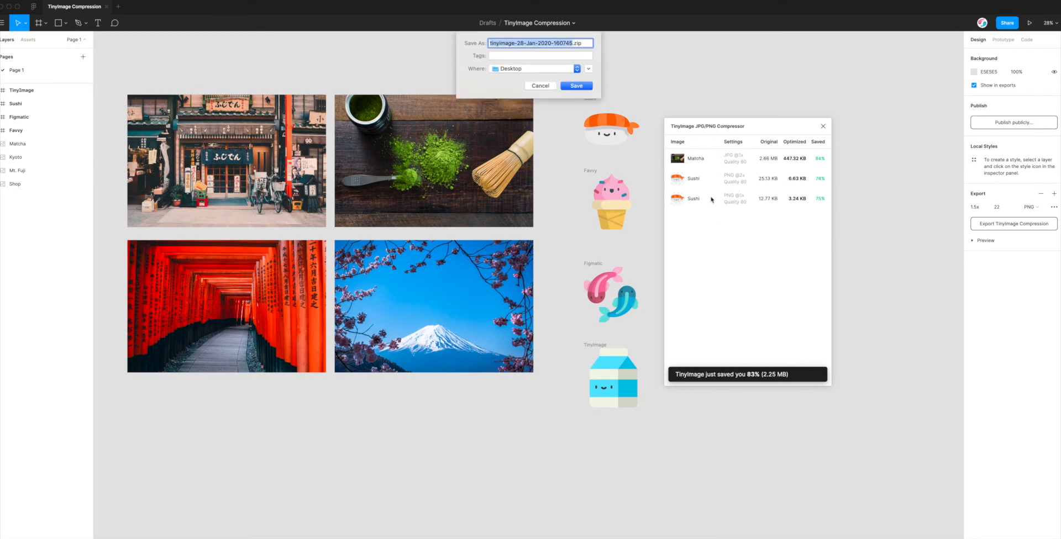
Step: Rename the zip to first-test, removing the stray trailing 0, and save it to the Desktop
left_click(516, 42)
double_click(513, 43)
left_click(527, 43)
left_click_drag(572, 42, 452, 47)
type("first")
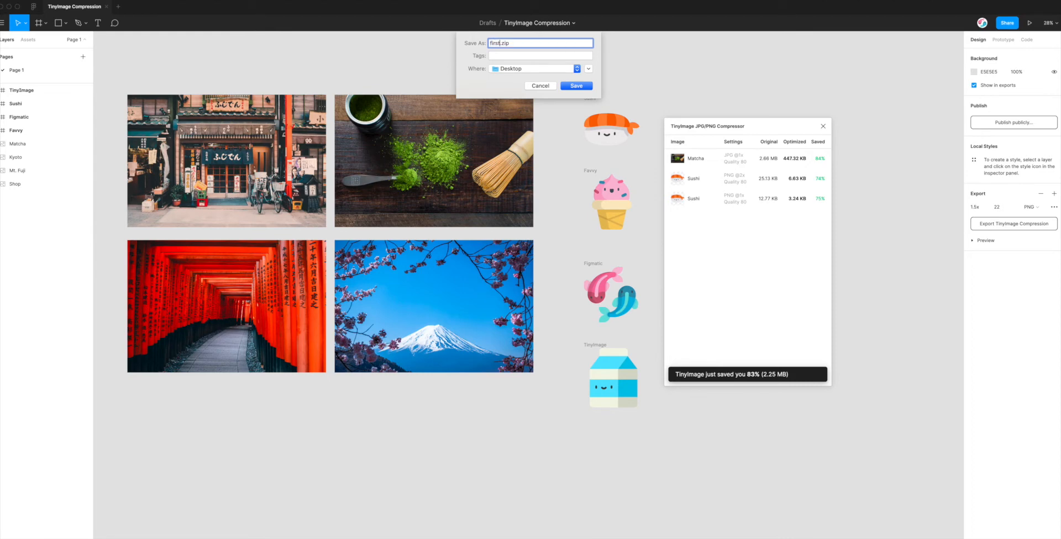
type("-tes")
type("t0")
key("XF86AudioMute")
key("BackSpace")
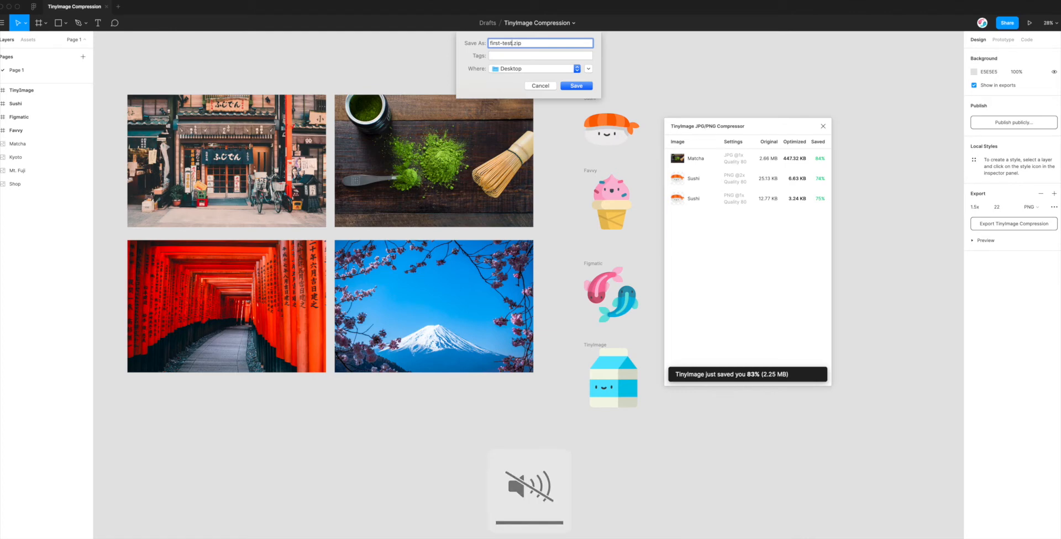
left_click(575, 84)
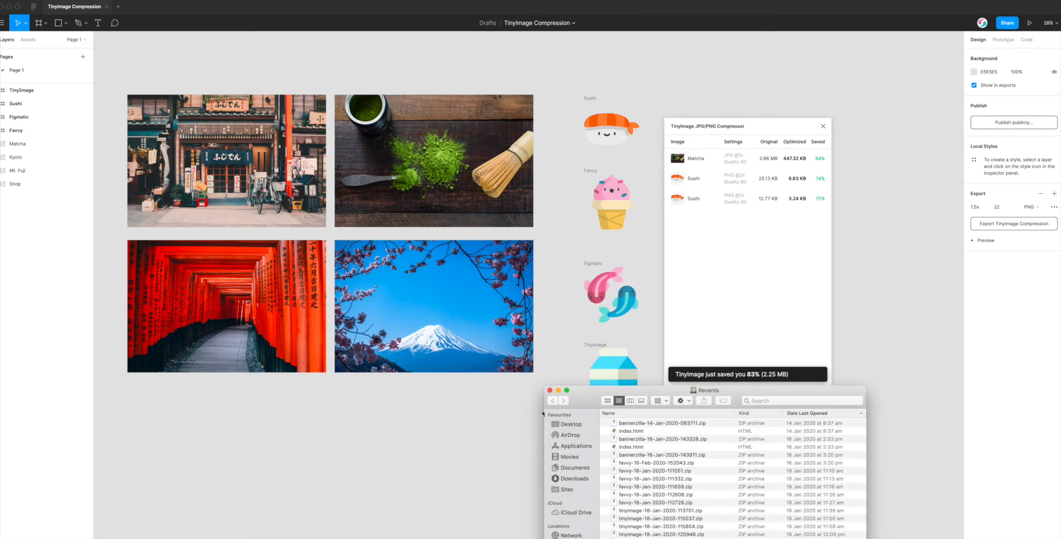
Step: In Finder, unpack first-test.zip on the Desktop and enter the first-test folder
left_click(569, 456)
left_click(571, 426)
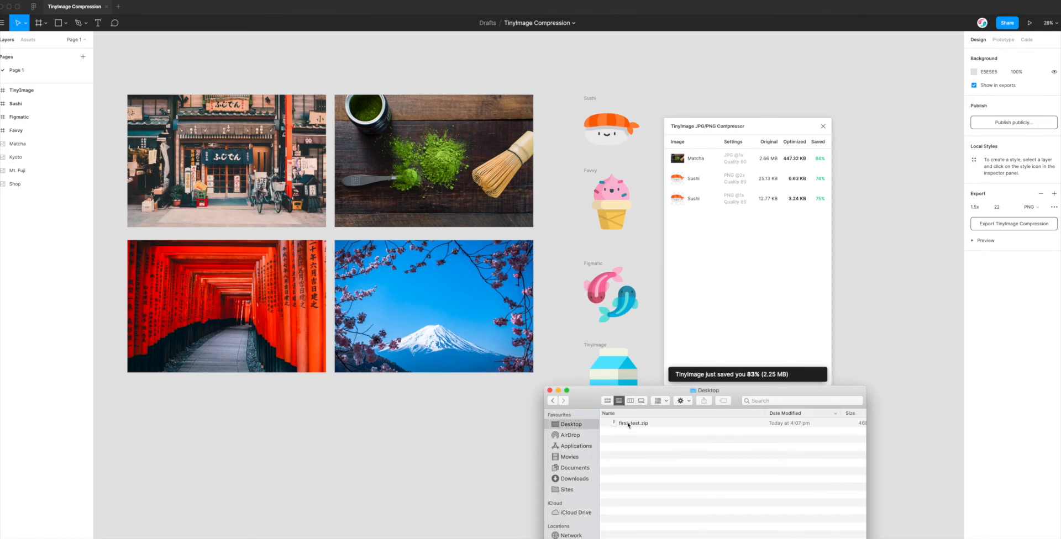
double_click(628, 425)
left_click_drag(638, 396, 472, 225)
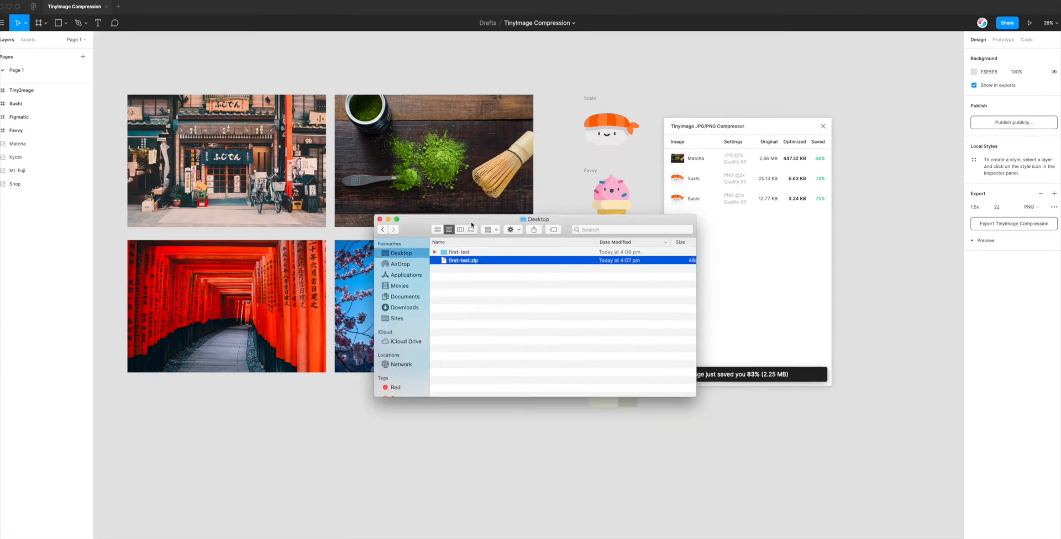
double_click(455, 253)
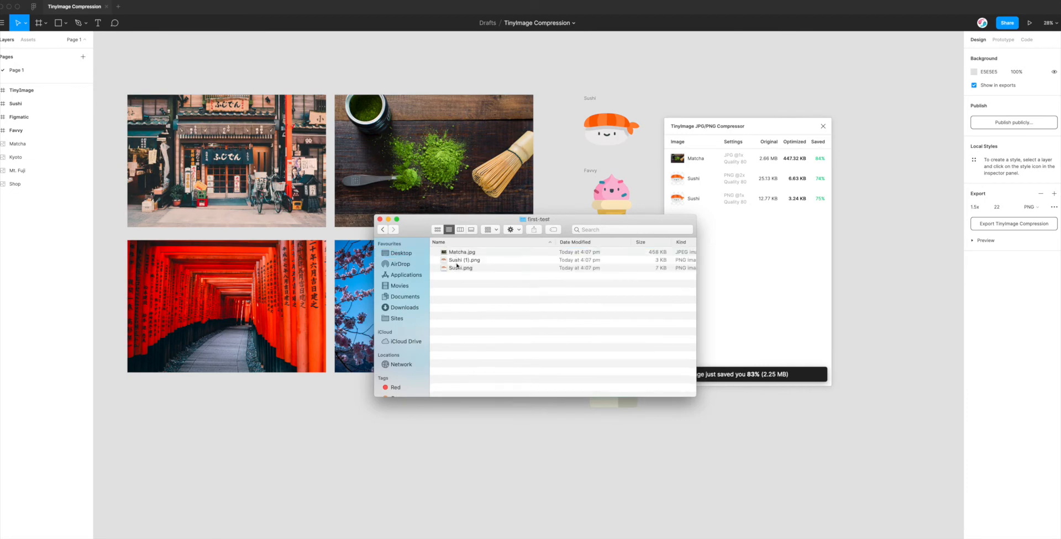
Step: Quick Look Matcha.jpg and the Sushi images, then put Finder away
left_click(464, 254)
key("space")
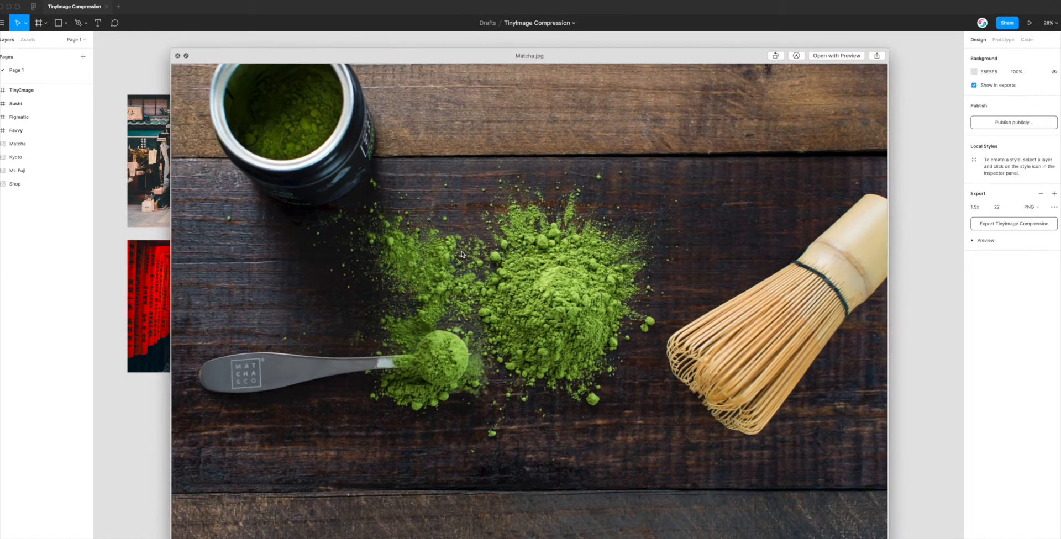
key("Down")
key("Down")
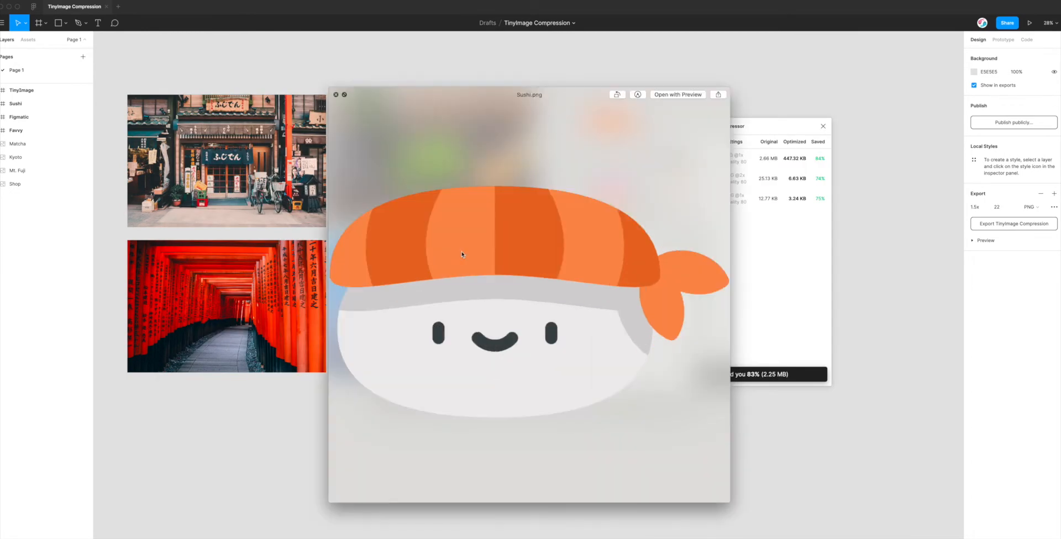
key("Up")
key("Up")
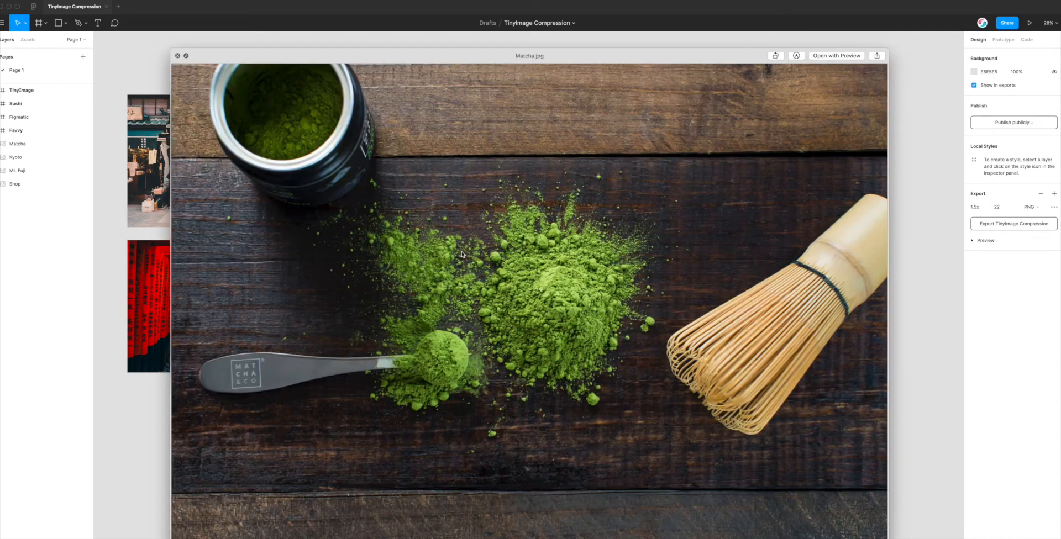
key("space")
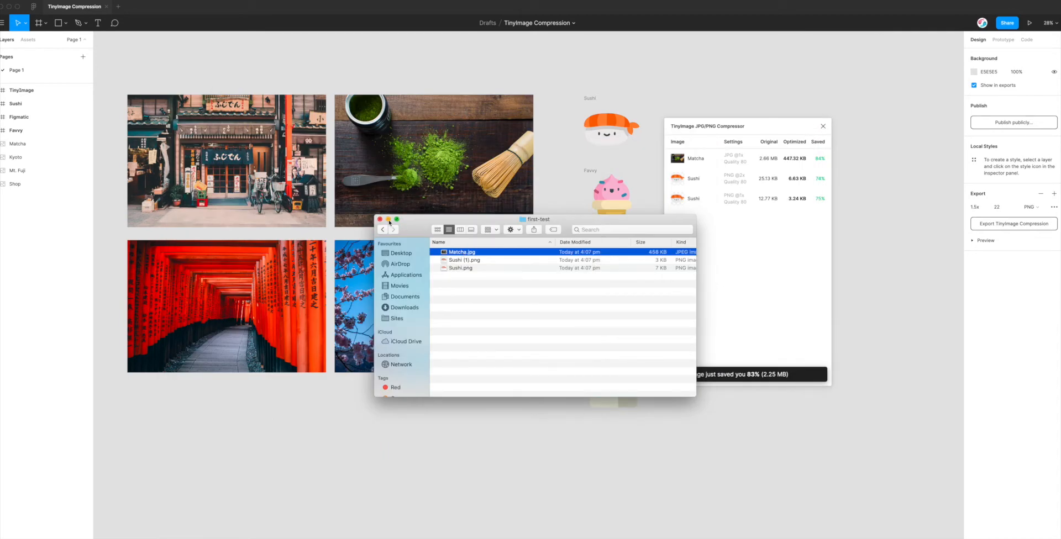
left_click(389, 220)
Step: Nudge the compressor results panel aside and close it with its X button
mouse_move(747, 130)
left_mouse_down()
mouse_move(766, 136)
mouse_move(747, 134)
left_mouse_up()
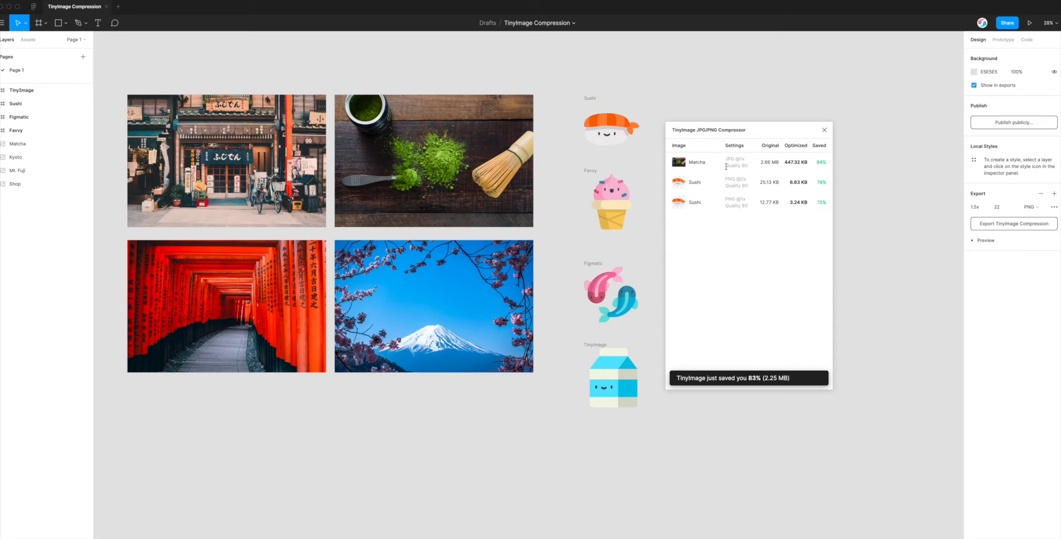
left_click_drag(741, 131, 738, 128)
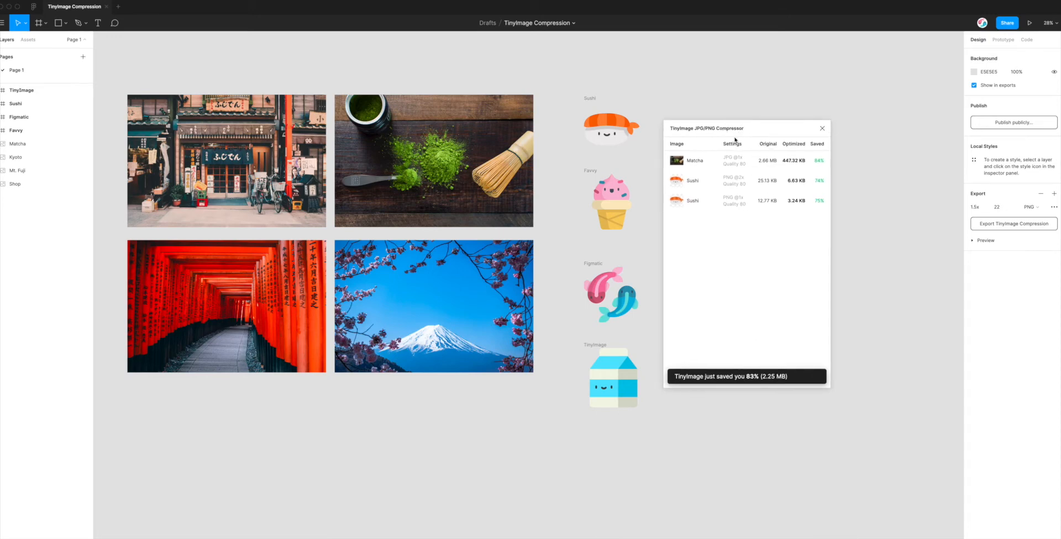
left_click(822, 129)
Step: Rerun the last-used plugin from the canvas menu, restoring TinyImage with Sushi and Matcha ticked
right_click(688, 138)
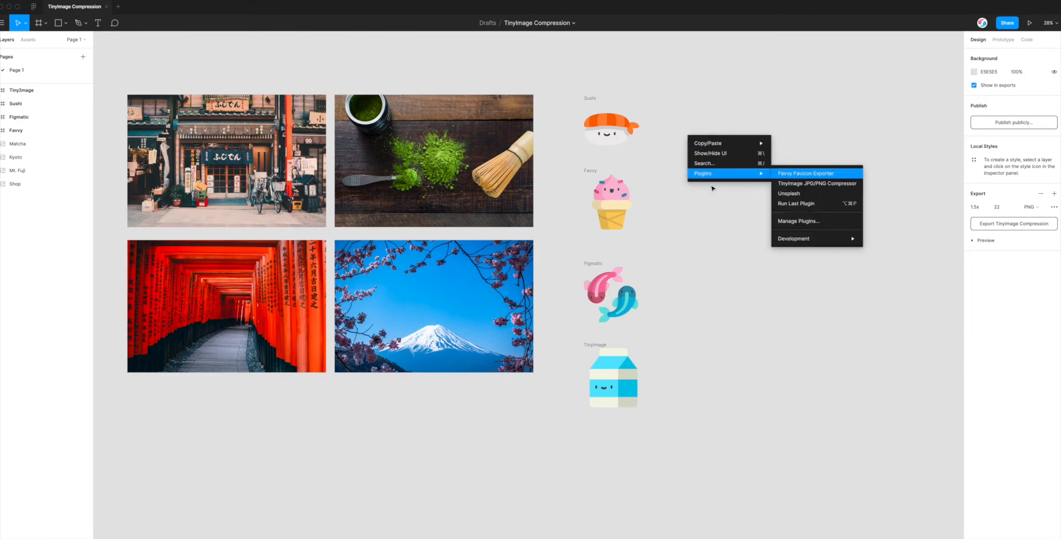
left_click(710, 188)
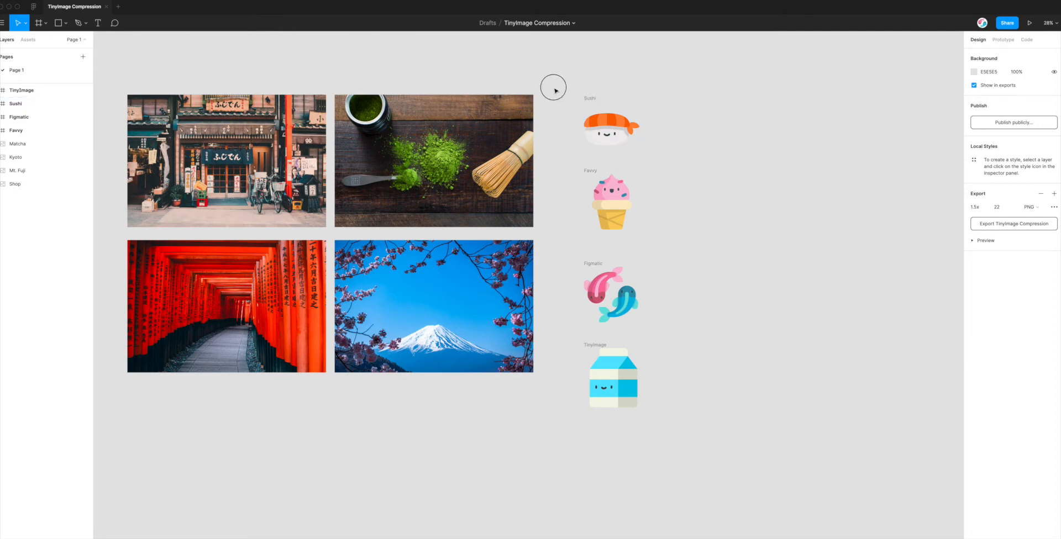
right_click(553, 100)
mouse_move(591, 131)
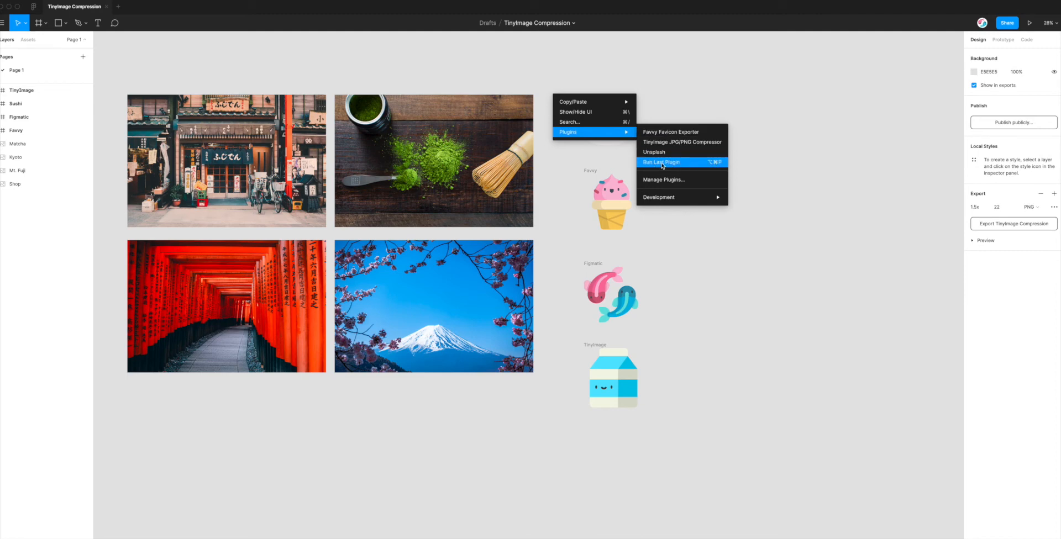
left_click(685, 163)
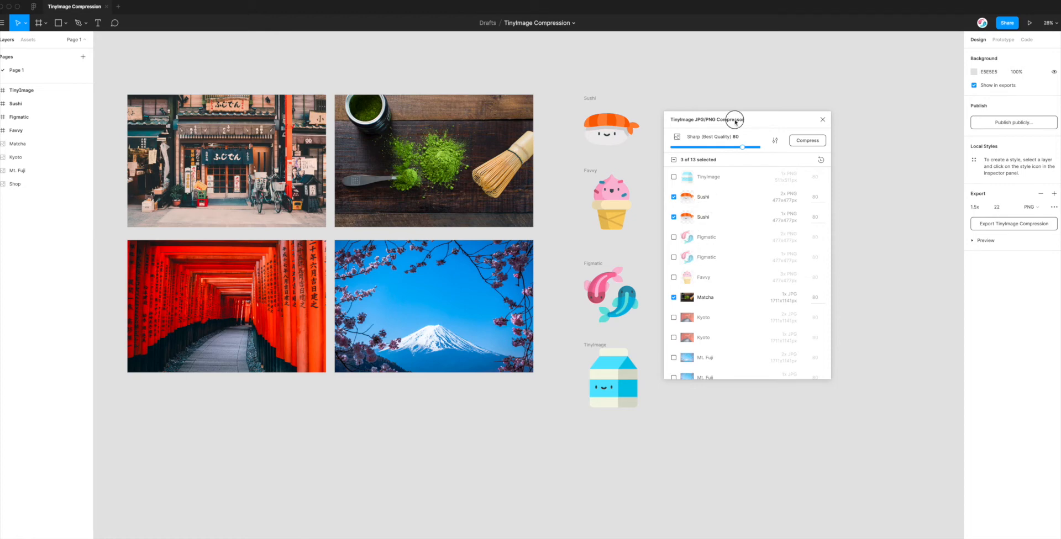
left_click_drag(735, 120, 731, 127)
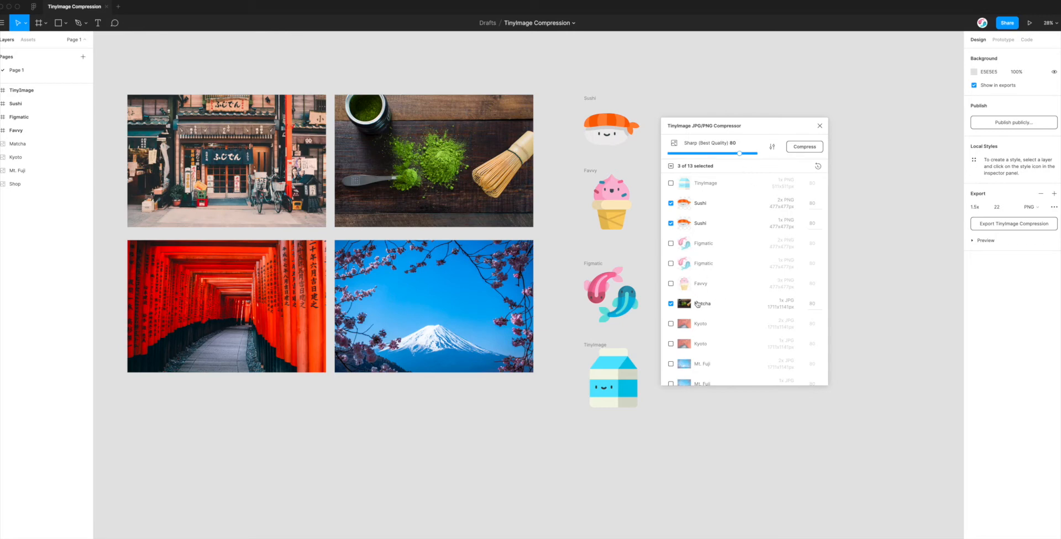
scroll(698, 304, "down", 1)
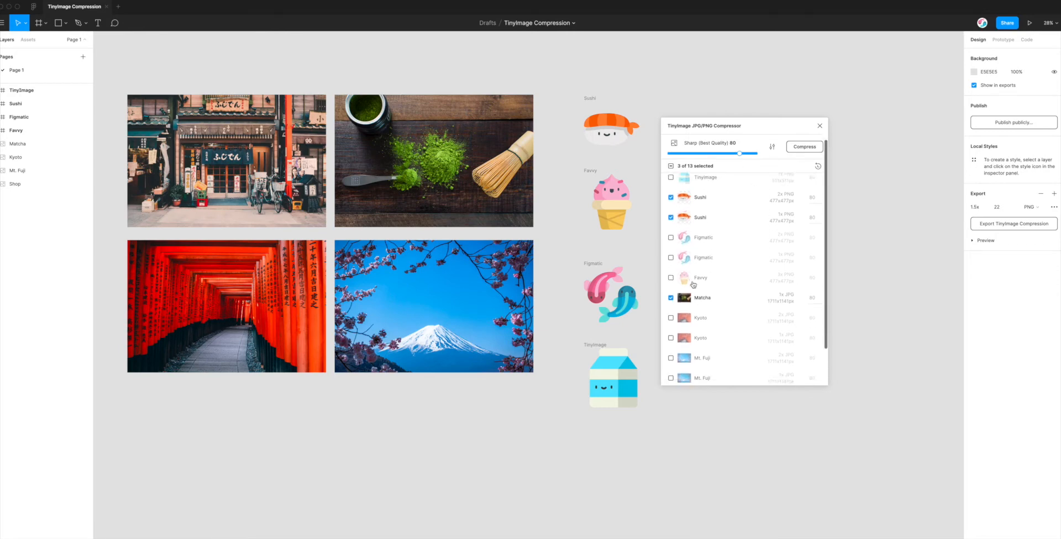
scroll(693, 285, "down", 1)
Step: Tick the 1x Mt. Fuji and 1x Shop images, bringing the selection to 5 of 13
left_click(698, 345)
scroll(698, 347, "down", 1)
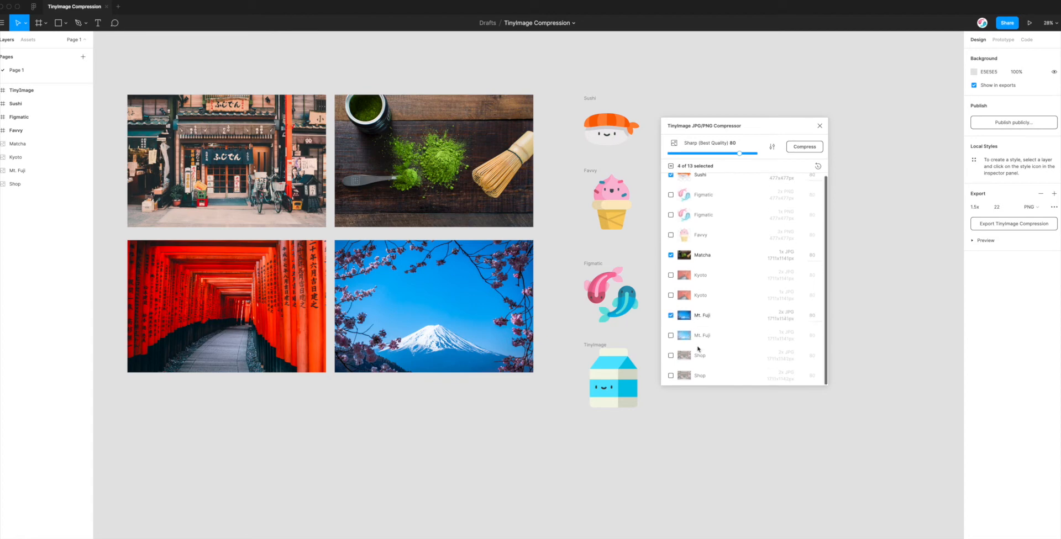
left_click(698, 319)
left_click(698, 338)
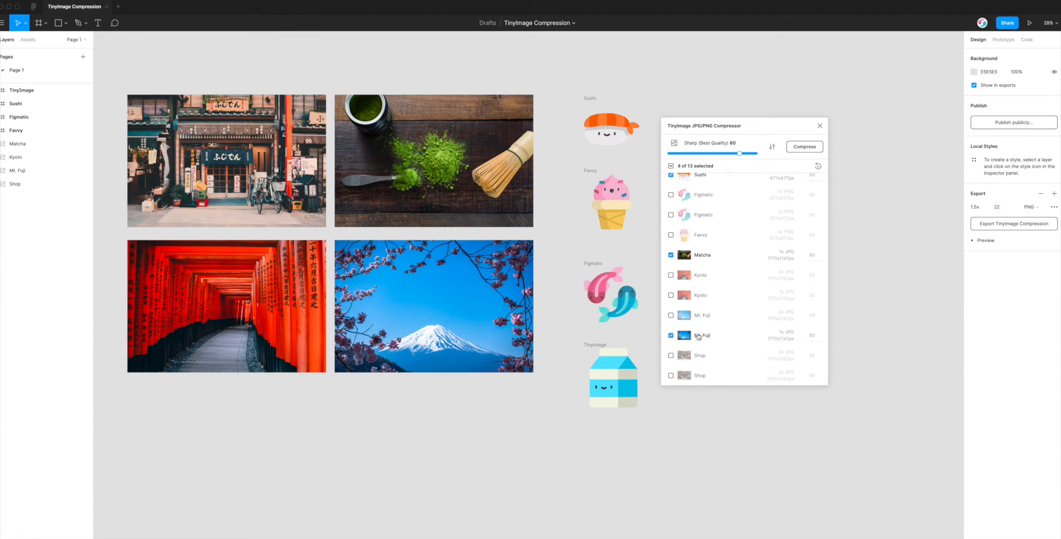
left_click(693, 377)
scroll(697, 336, "up", 3)
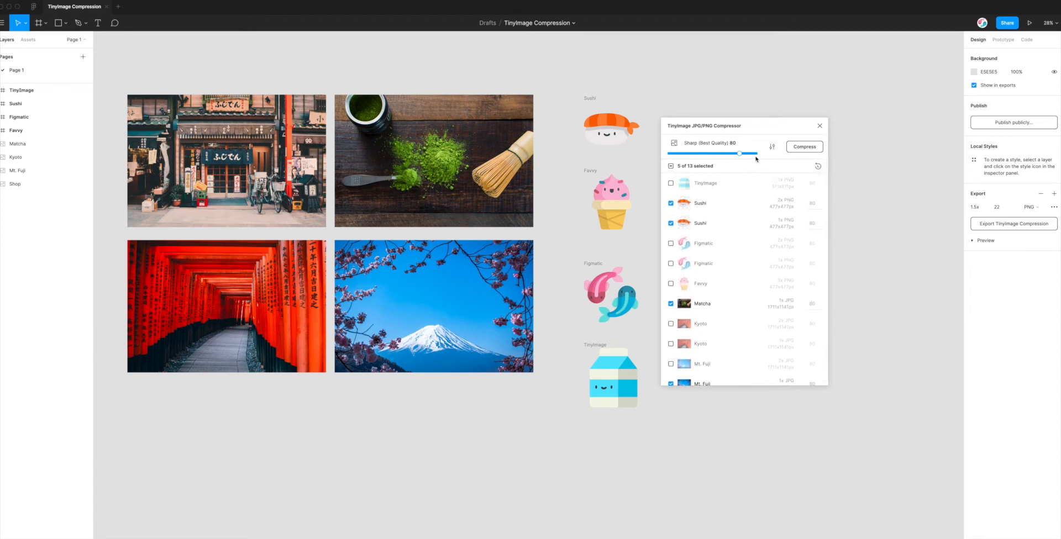
Step: Set the Sushi images to quality 45 and 55 and Mt. Fuji to 100, then start compressing
mouse_move(739, 154)
left_mouse_down()
mouse_move(749, 154)
mouse_move(739, 155)
left_mouse_up()
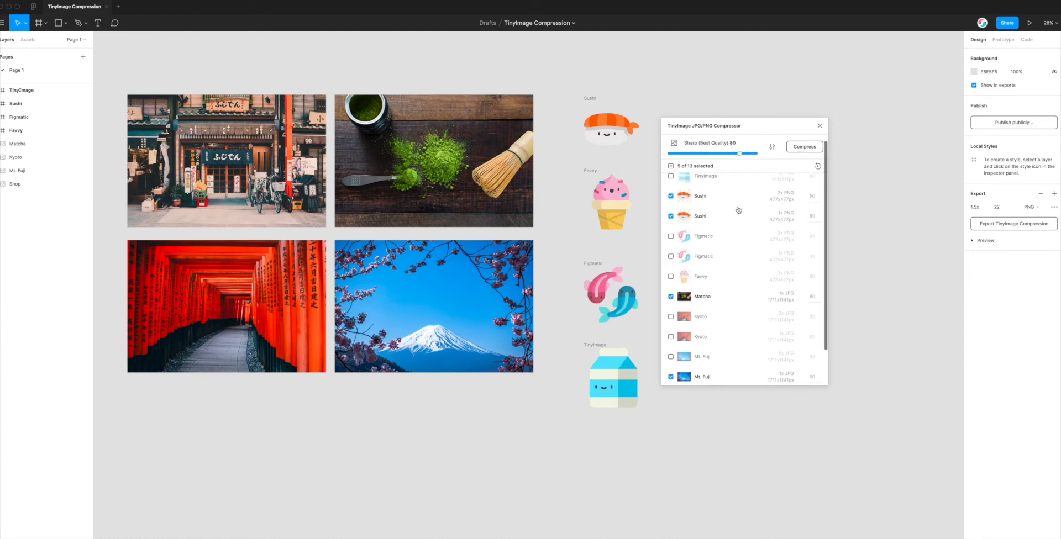
scroll(738, 209, "down", 1)
scroll(737, 209, "up", 1)
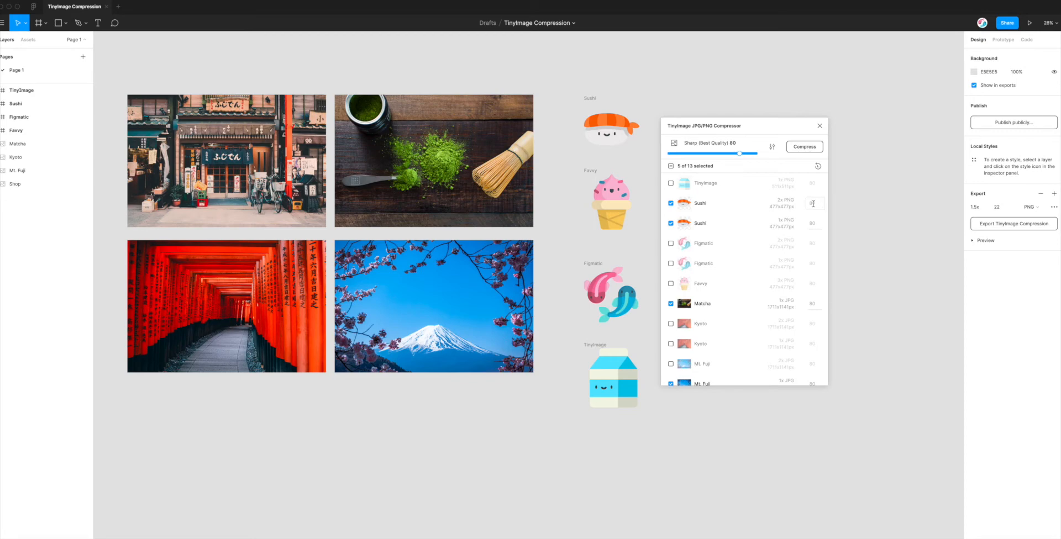
left_click(812, 203)
left_click(813, 222)
type("55")
scroll(813, 317, "down", 2)
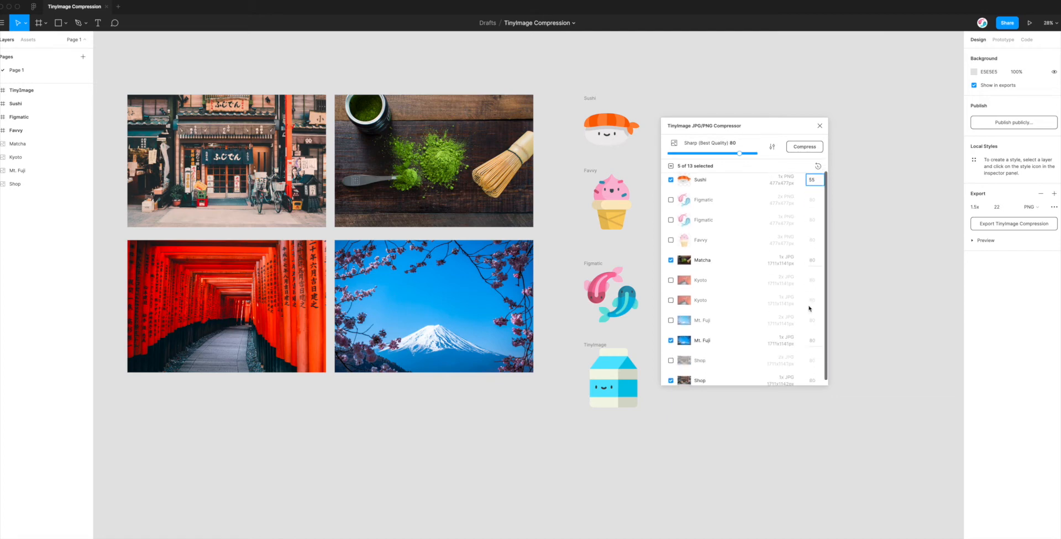
left_click(812, 337)
type("76")
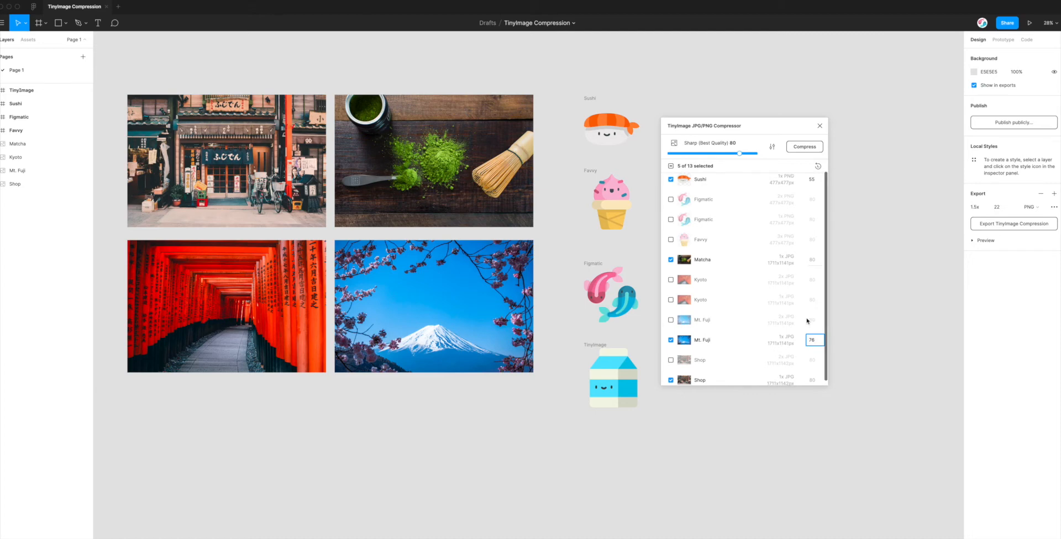
scroll(805, 314, "up", 2)
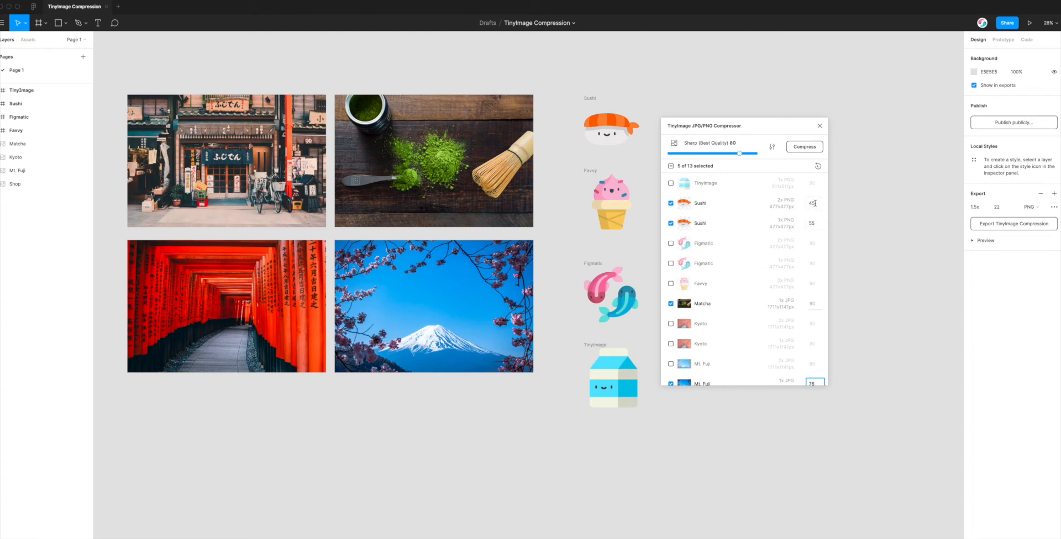
scroll(814, 274, "down", 2)
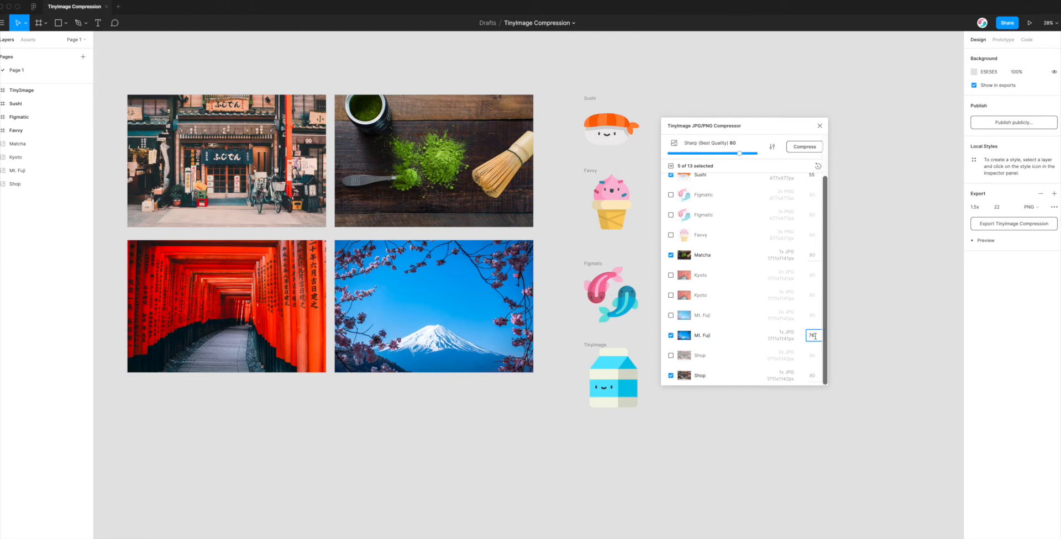
key("BackSpace")
key("BackSpace")
type("100")
scroll(816, 357, "up", 1)
scroll(817, 369, "down", 1)
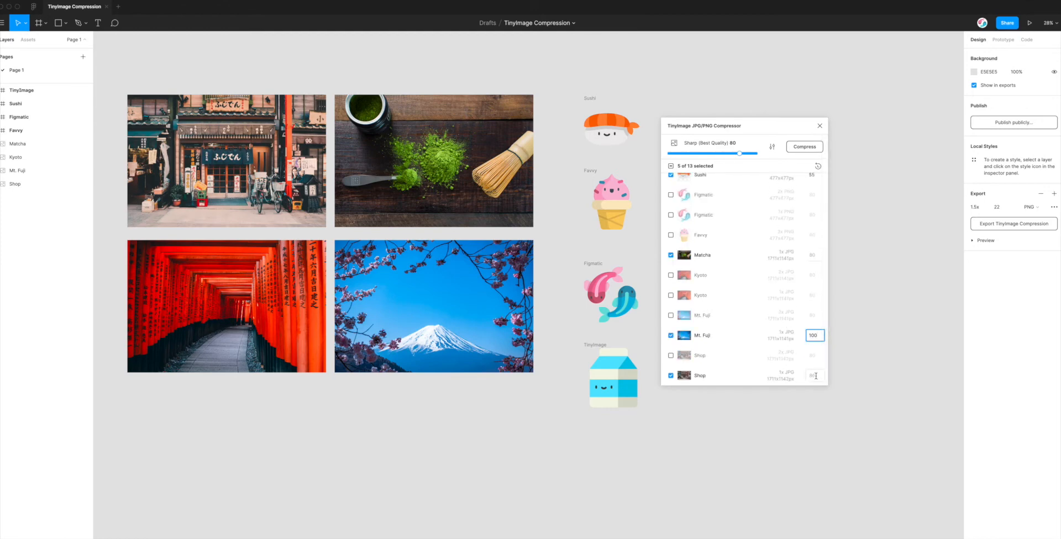
scroll(782, 307, "up", 2)
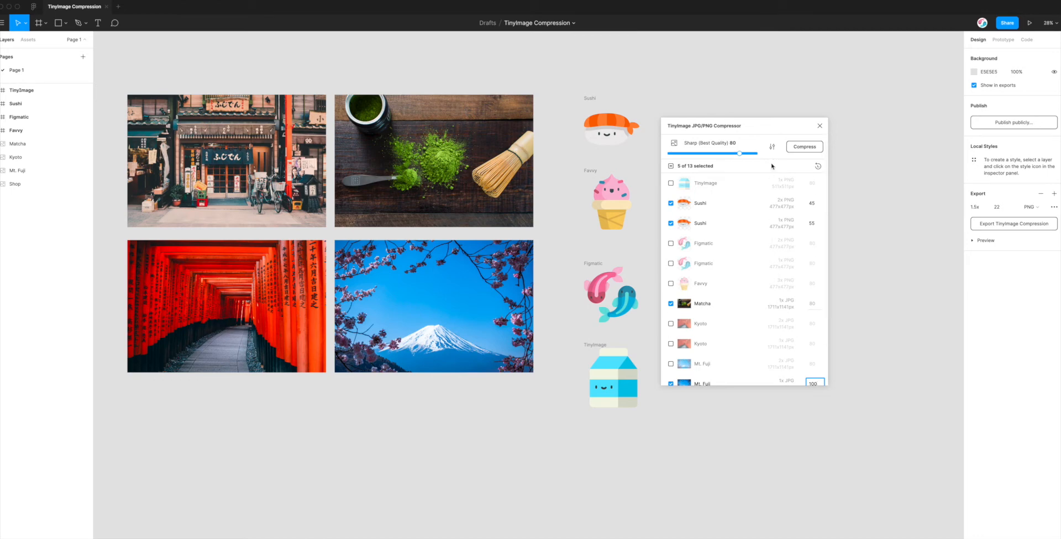
left_click(801, 149)
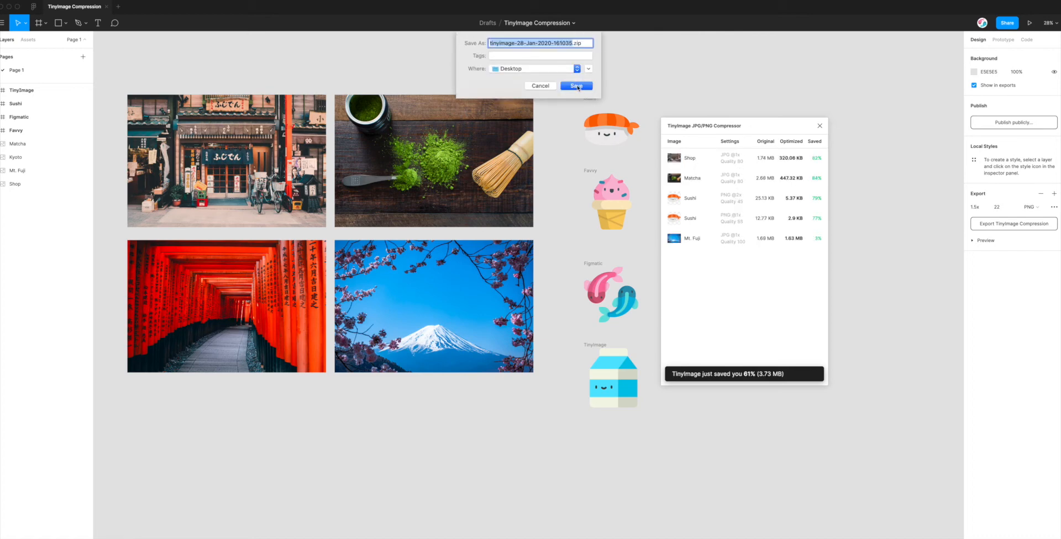
Step: Save the zip of five compressed images to the Desktop
left_click(578, 86)
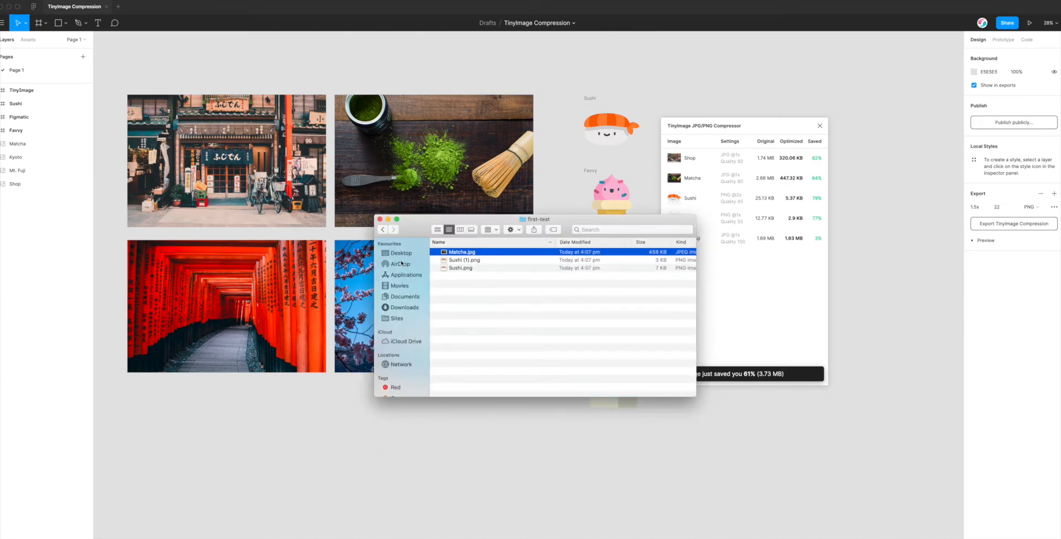
Step: Unzip the exported TinyImage archive on the Desktop and expand the extracted folder
left_click(402, 253)
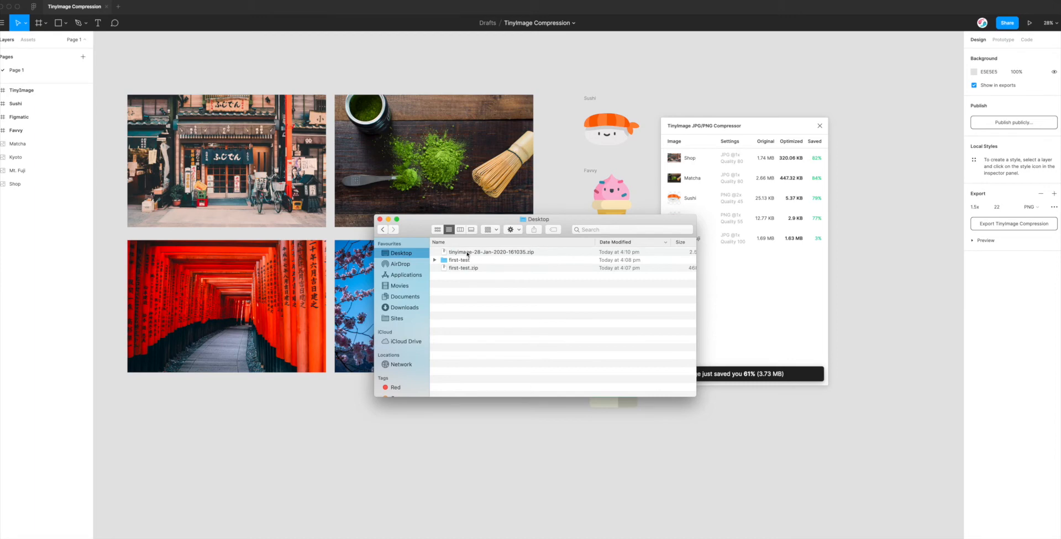
double_click(468, 252)
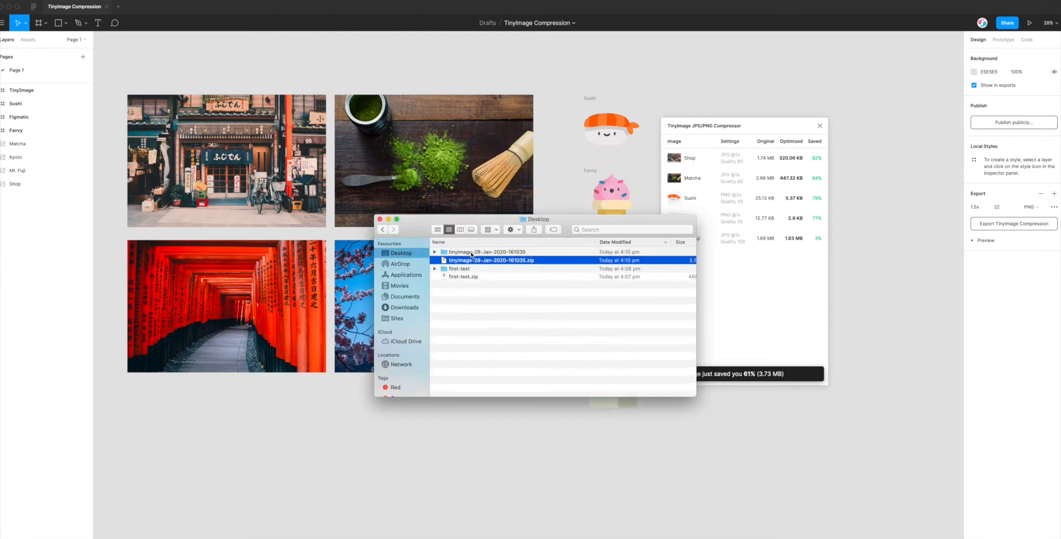
left_click(472, 252)
key("Right")
Step: Quick Look through Matcha.jpg and the next compressed images, then close Finder and return to Figma
key("Down")
key("space")
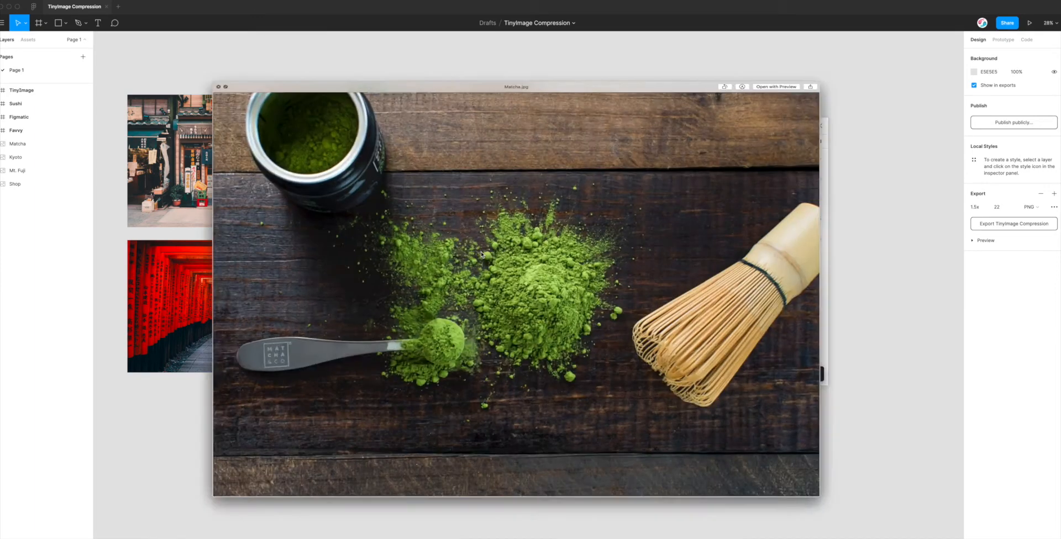
key("Down")
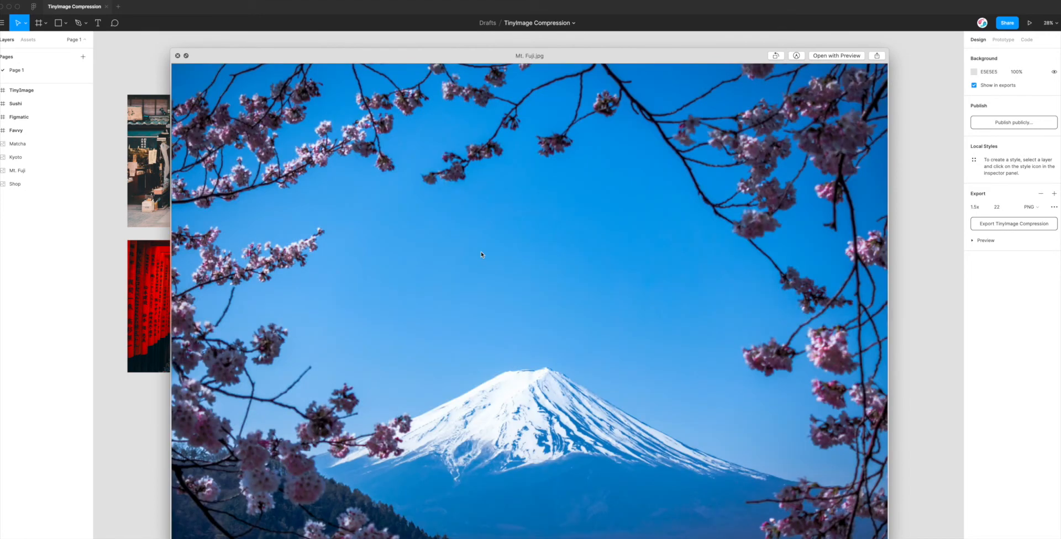
key("Down")
key("Down")
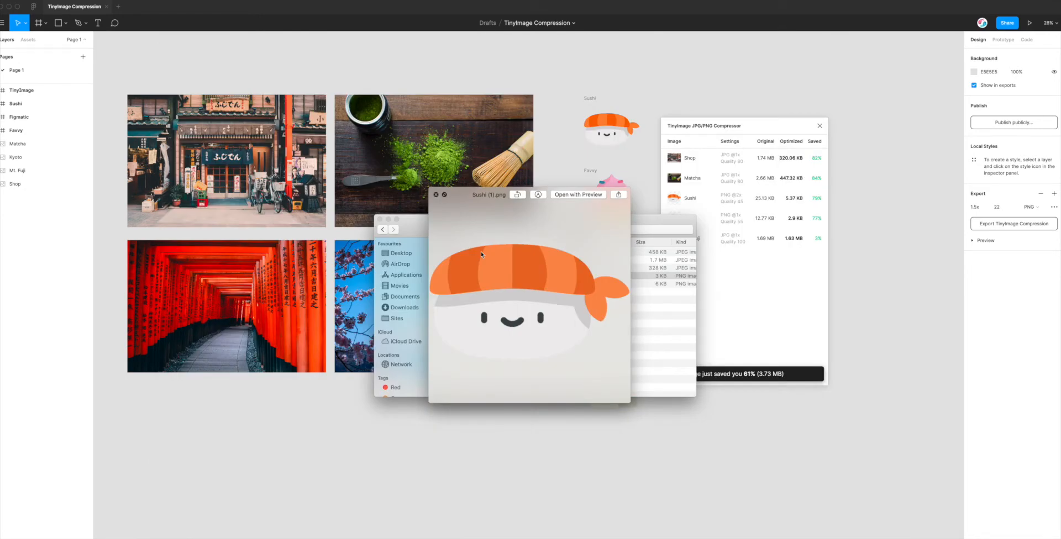
key("space")
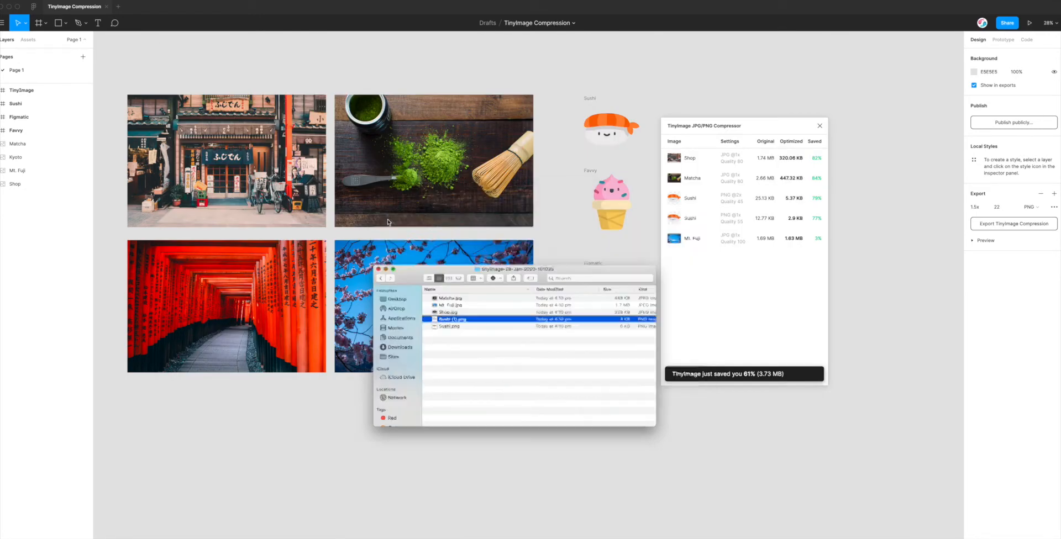
left_click(383, 219)
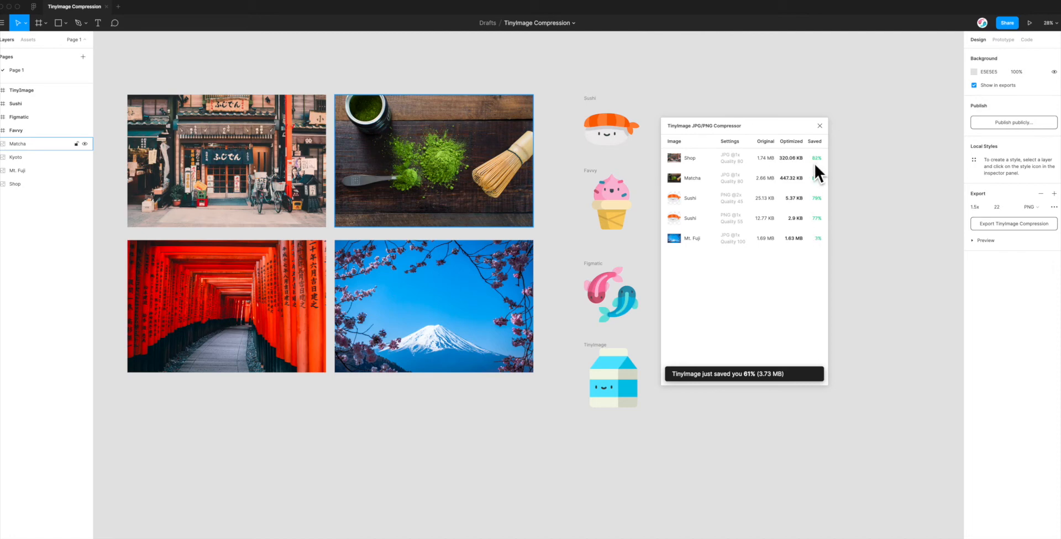
key("Escape")
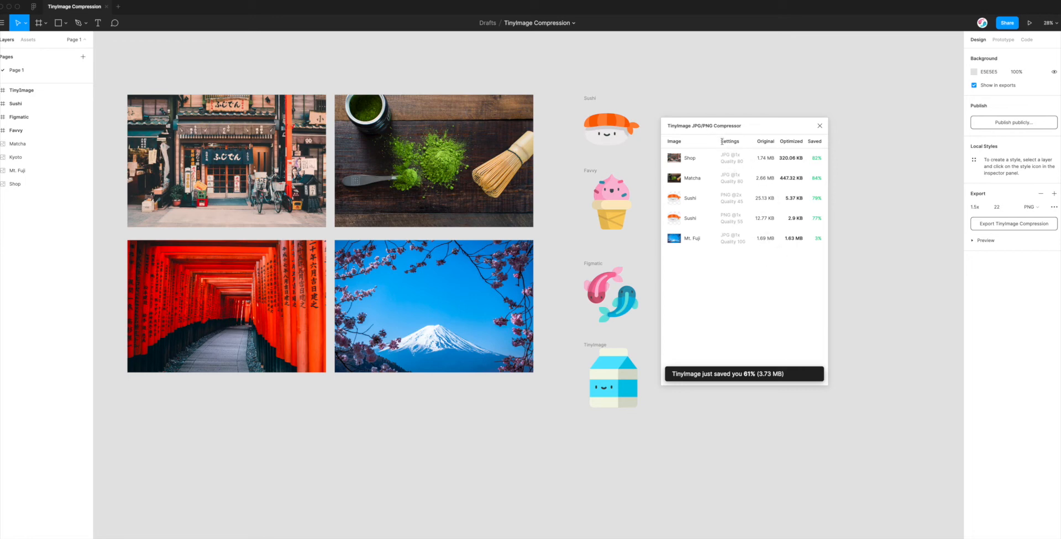
Step: Close the TinyImage results window showing the 61% savings
left_click_drag(743, 128, 749, 120)
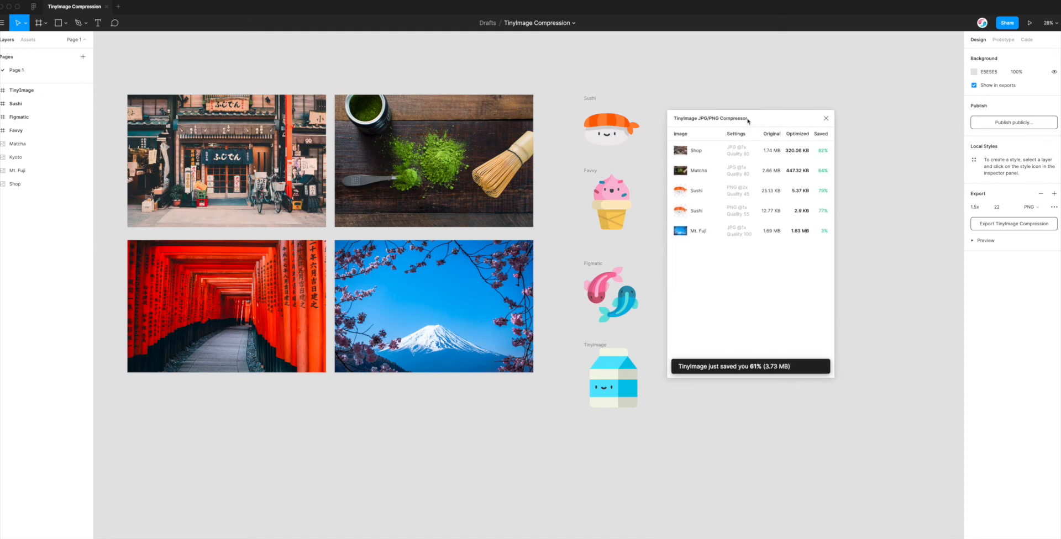
left_click(824, 119)
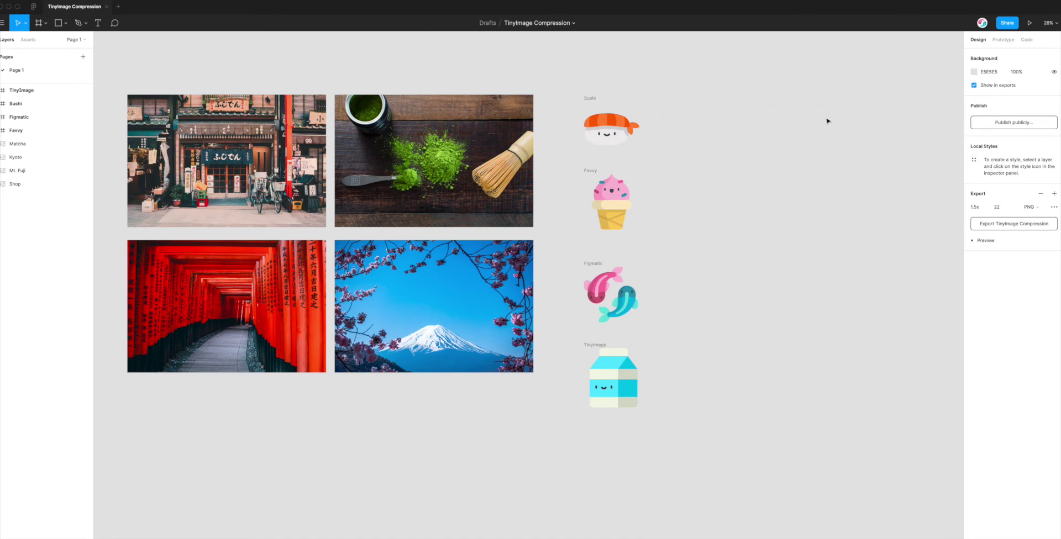
Step: Relaunch TinyImage JPG/PNG Compressor from the canvas menu and show its filename format settings
right_click(659, 130)
left_click(772, 198)
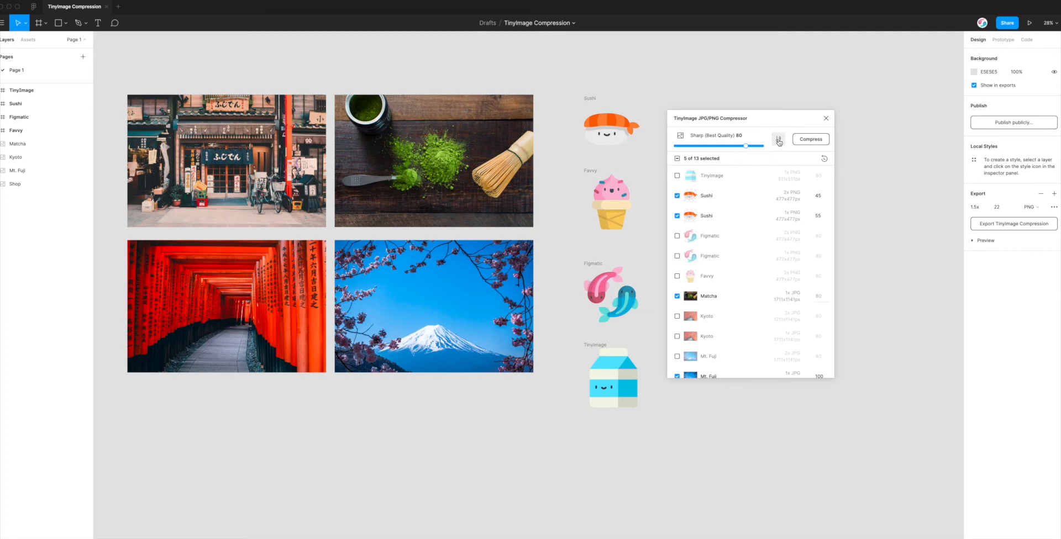
left_click(778, 139)
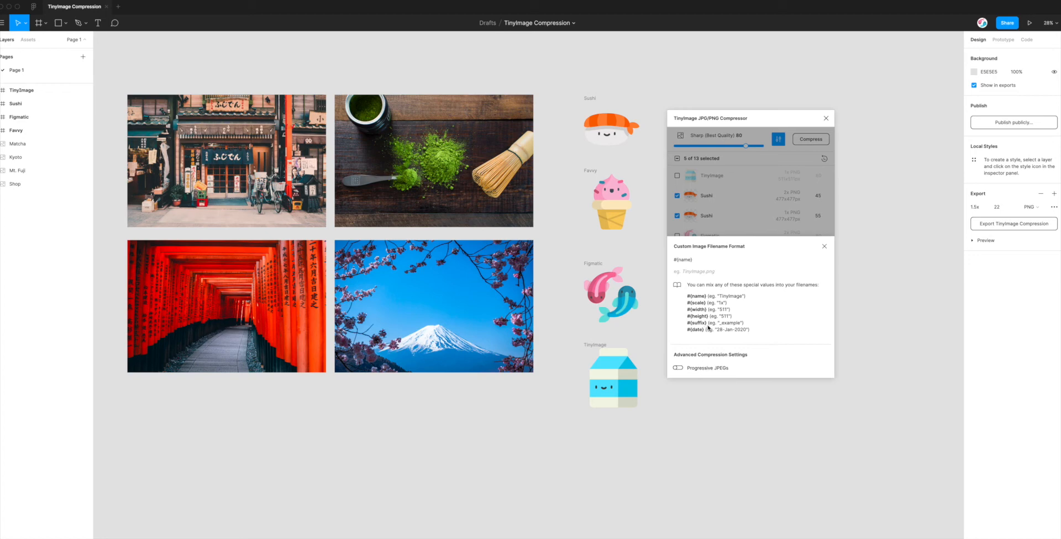
Step: Toggle Progressive JPEGs on and back off, leaving it disabled
left_click(696, 372)
left_click(696, 371)
left_click(702, 371)
Step: Clear the existing #{name} filename format and begin it with Compressed_#{name}
left_click(712, 260)
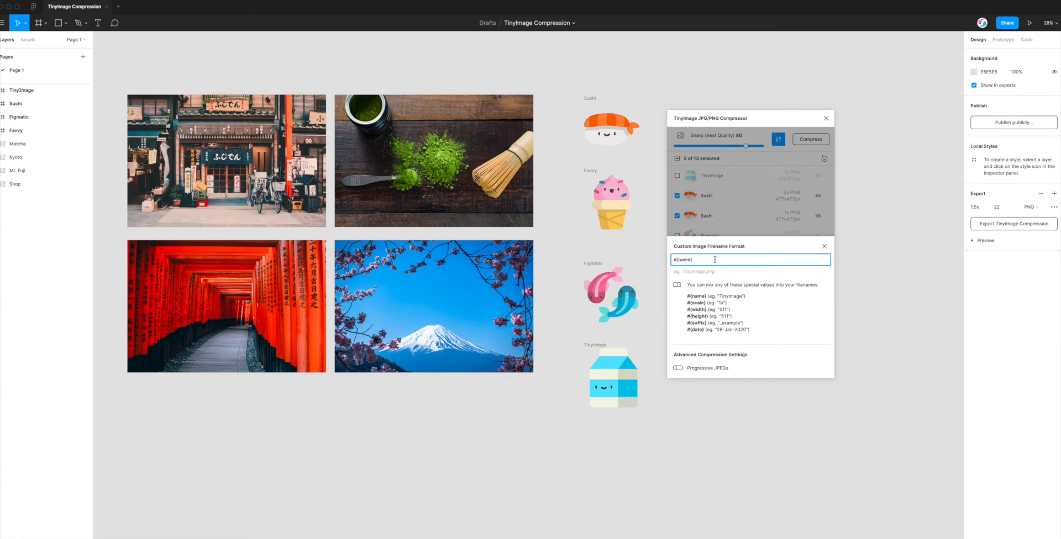
triple_click(703, 259)
left_click(696, 260)
left_click_drag(697, 260, 675, 260)
key("BackSpace")
type("#")
key("BackSpace")
type("ame")
Step: Append the #{scale}, #{width} and #{height} tokens copied from the special values list
left_click_drag(688, 303, 706, 306)
key("ctrl+c")
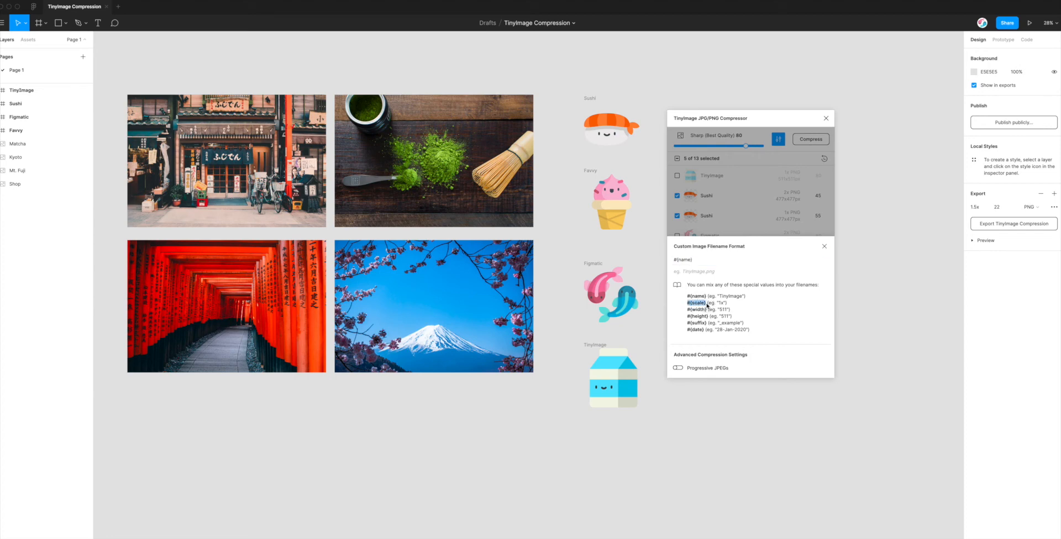
left_click(700, 260)
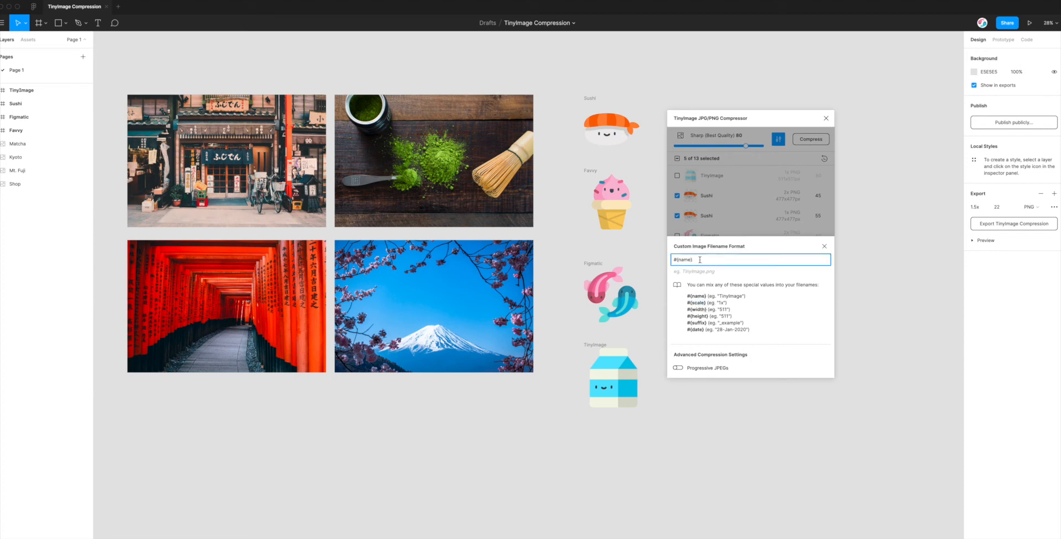
type("@")
key("ctrl+v")
type("_")
key("XF86AudioLowerVolume")
double_click(703, 307)
left_click_drag(703, 307, 733, 260)
type("#{width}")
left_click_drag(743, 260, 751, 260)
type("height")
type("da")
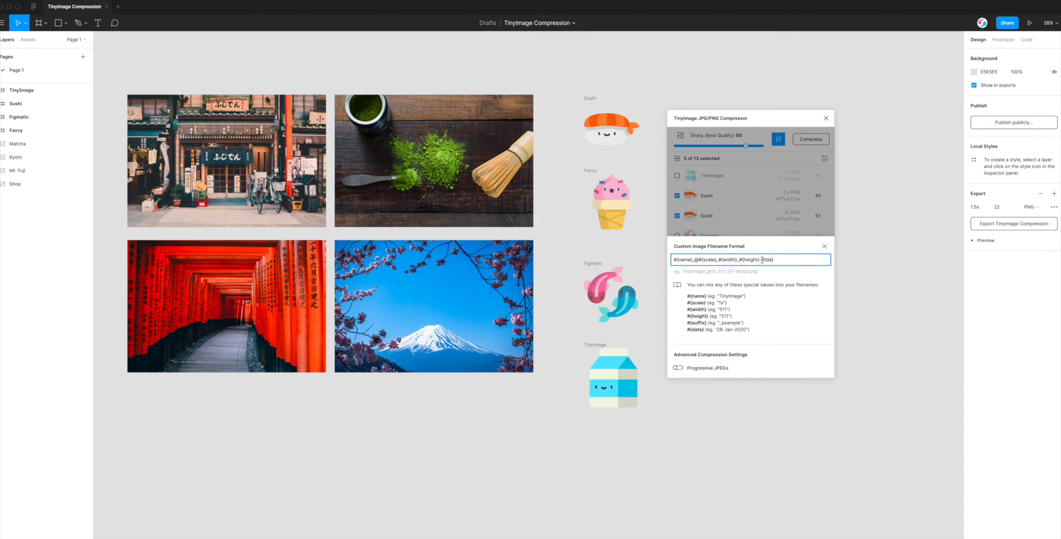
type("te")
Step: Finish the format as Compressed_#{name}_@#{scale}_#{width}x#{height}-#{date} and confirm the example name
left_click(715, 260)
left_click(675, 260)
type("Ti")
type("mpress")
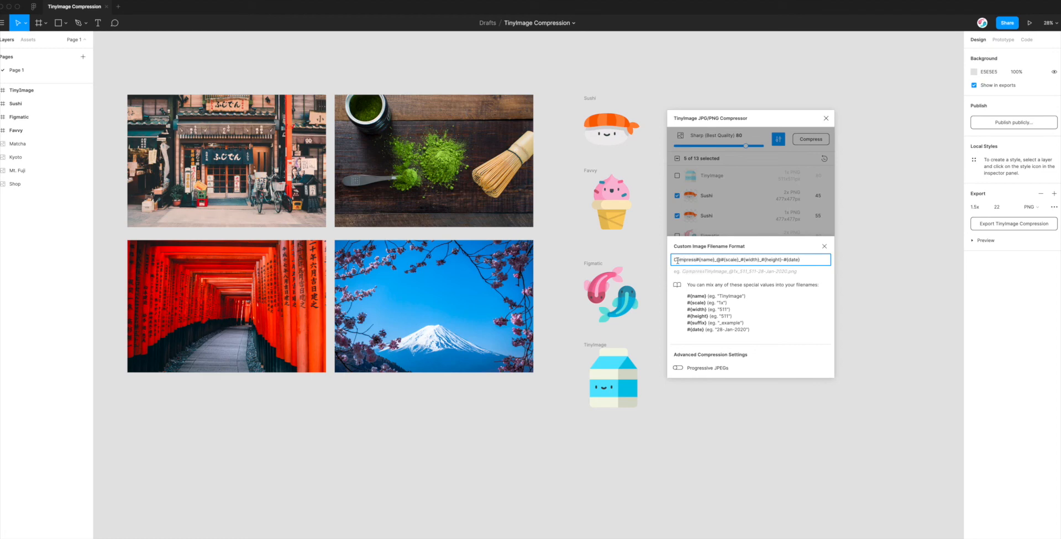
type("_")
left_click(701, 259)
type("ed")
left_click_drag(685, 271, 803, 272)
left_click(804, 272)
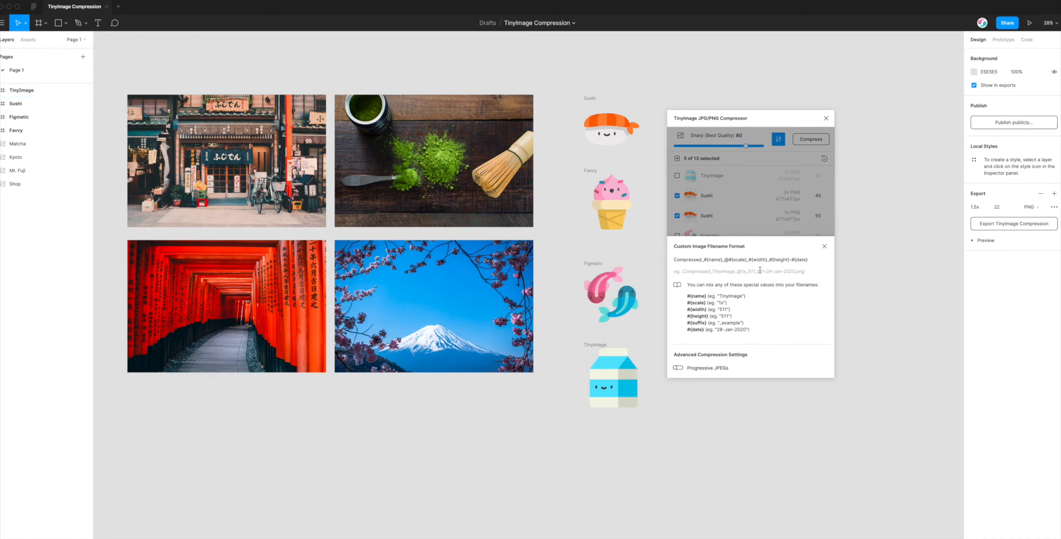
left_click(810, 259)
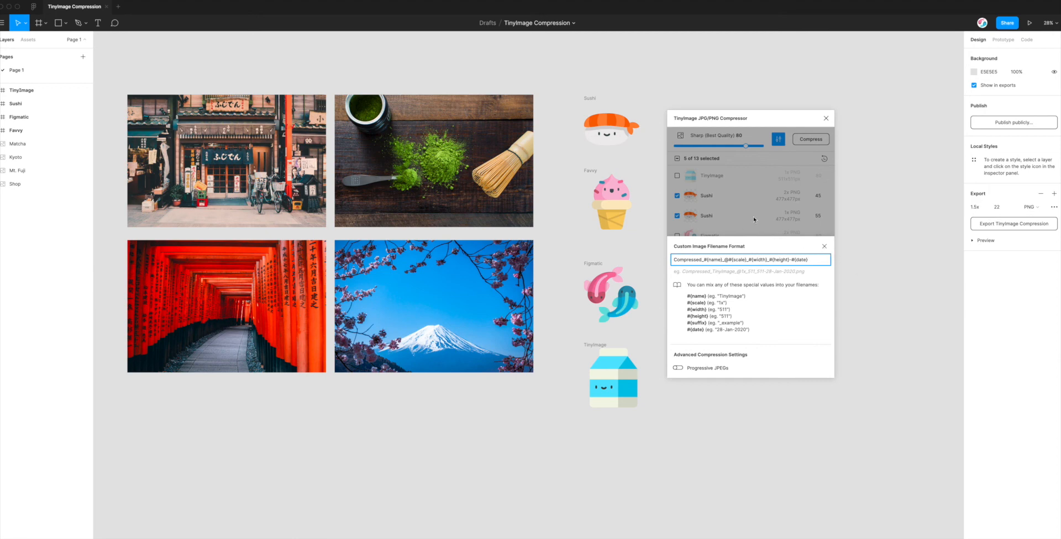
left_click(739, 197)
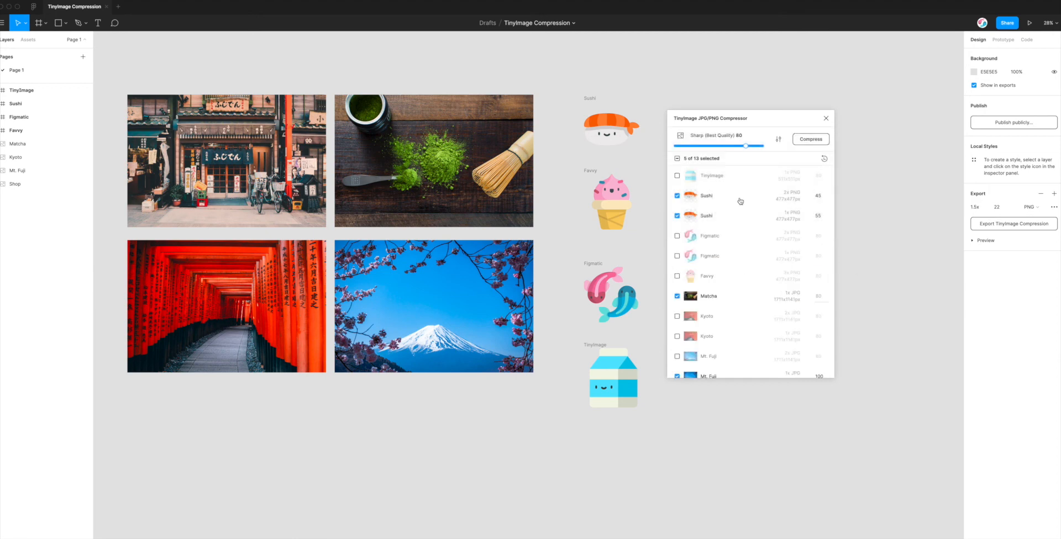
left_click(779, 142)
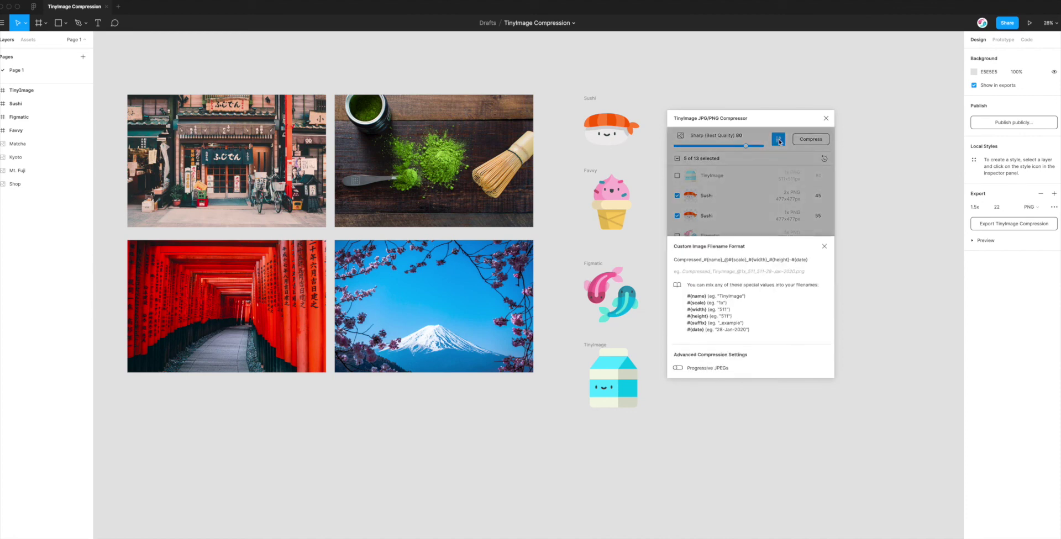
triple_click(723, 258)
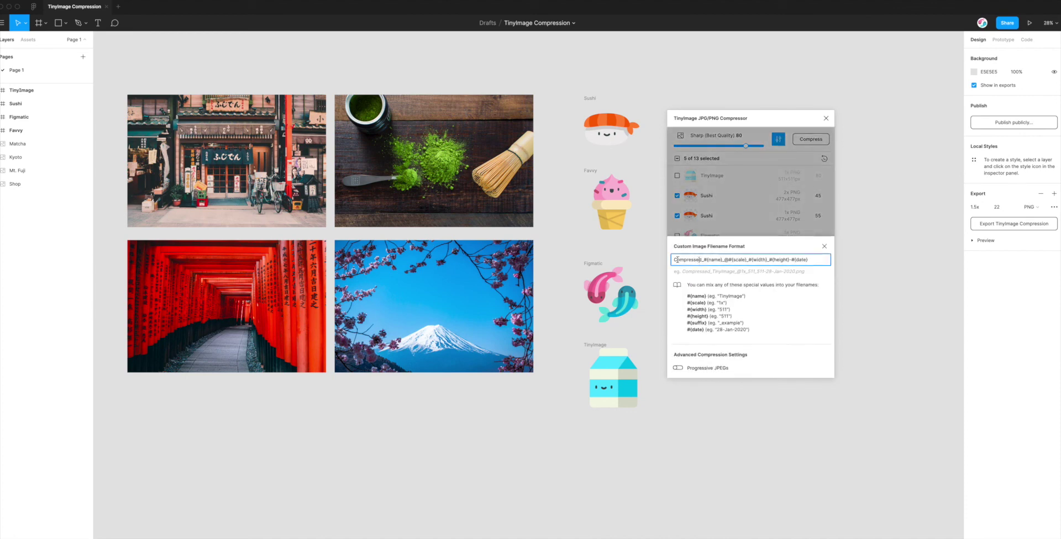
left_click(735, 211)
scroll(761, 192, "down", 3)
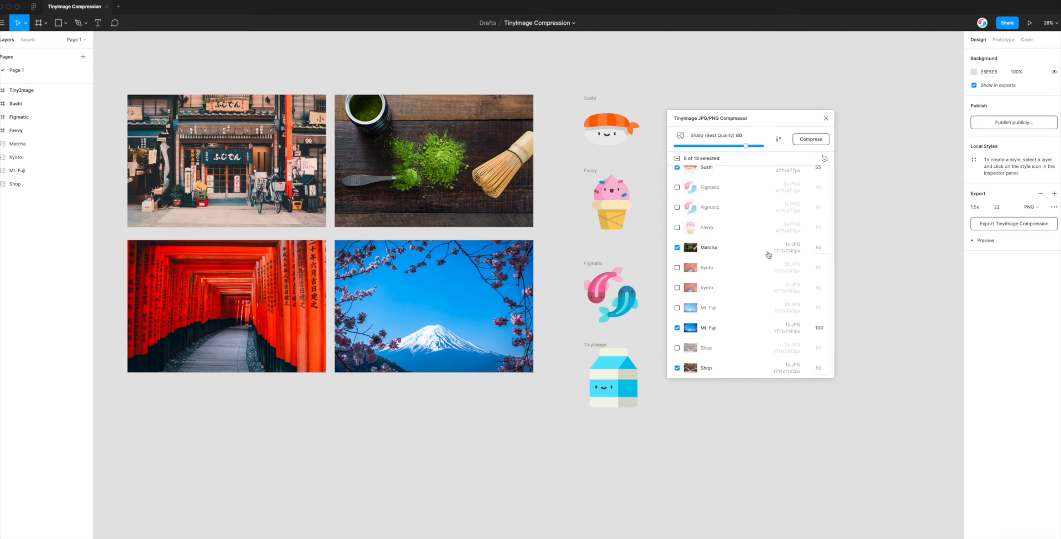
left_click(824, 328)
scroll(774, 318, "up", 2)
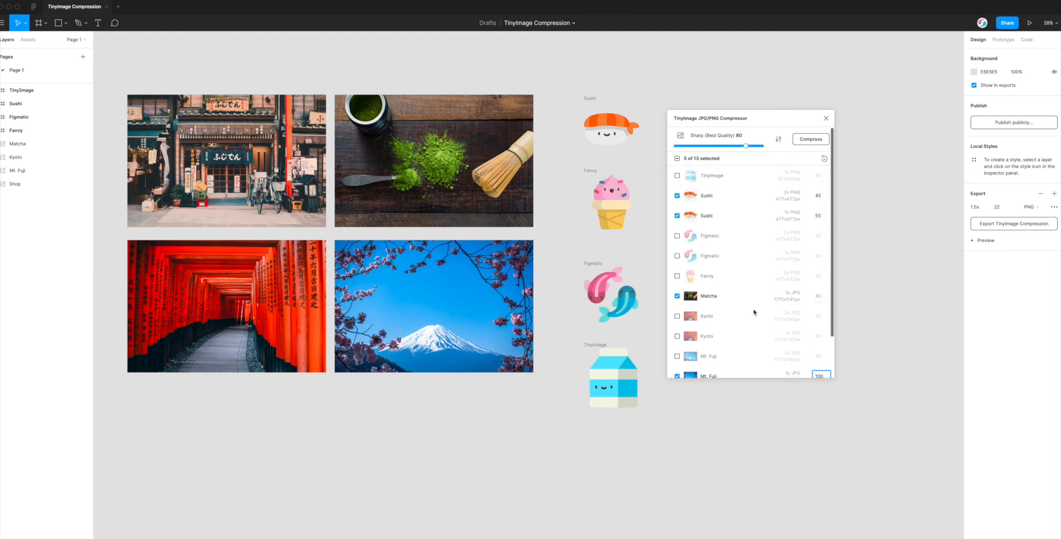
left_click(810, 140)
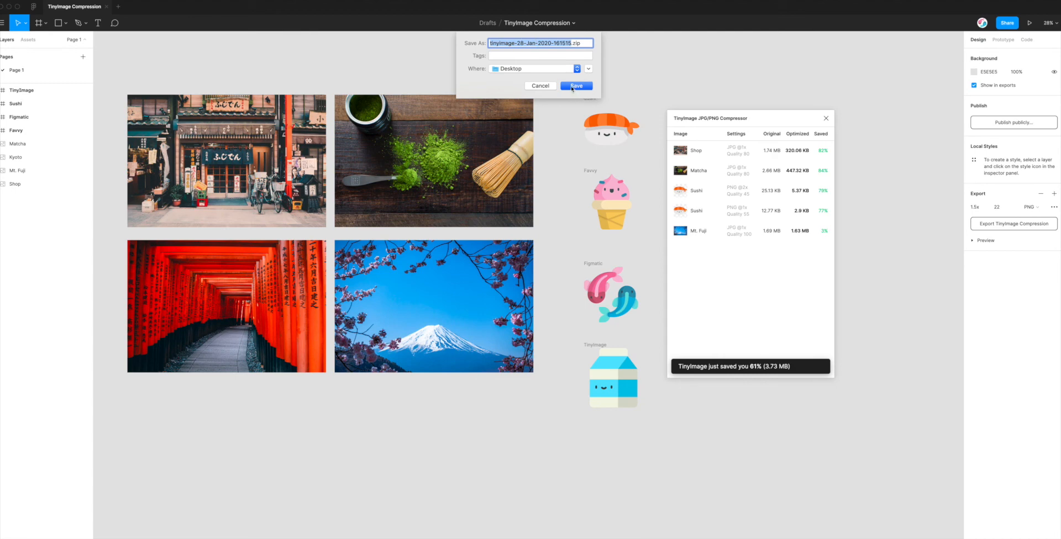
Step: Save the compressed images as a zip on the Desktop
left_click(572, 86)
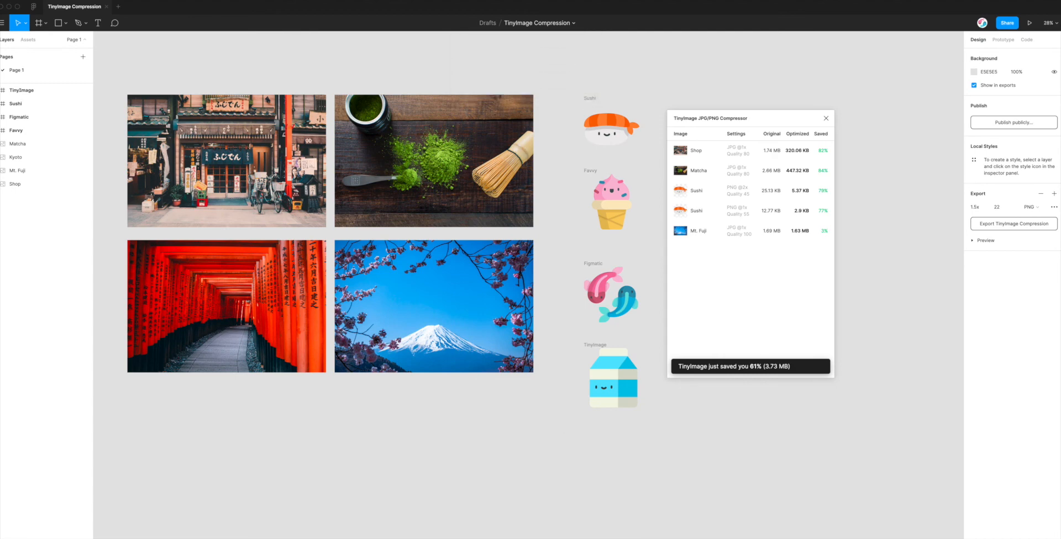
left_click(402, 252)
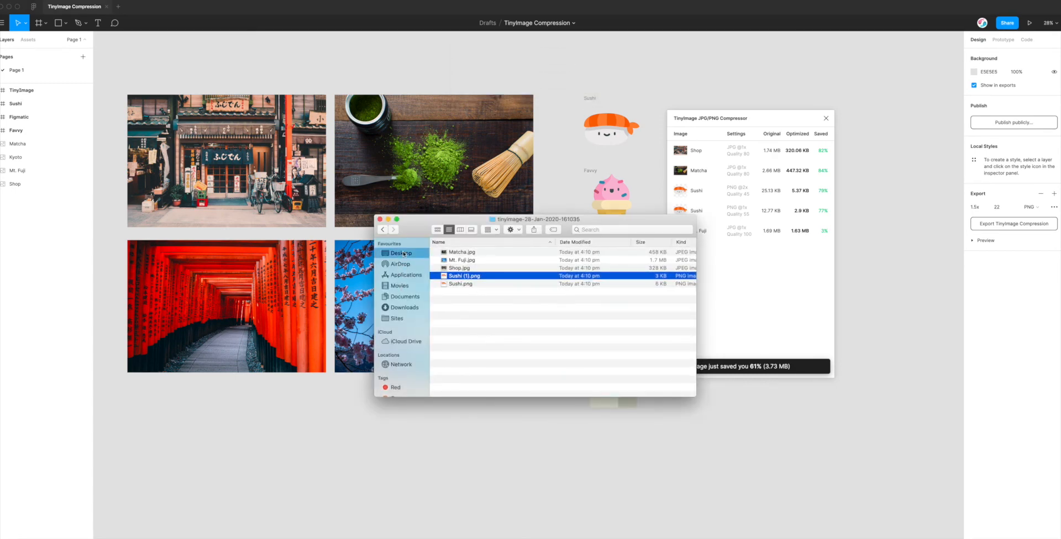
left_click(466, 252)
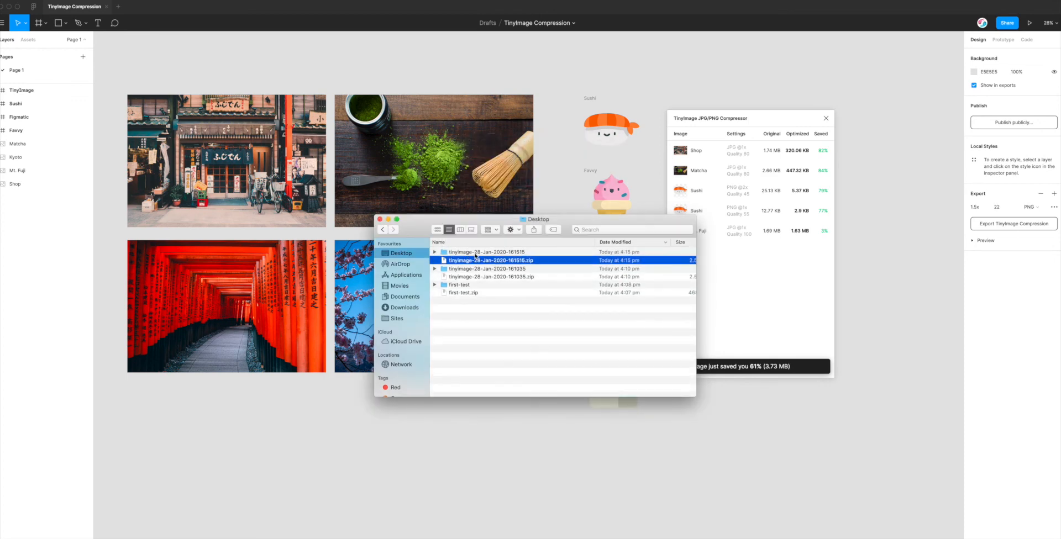
double_click(495, 253)
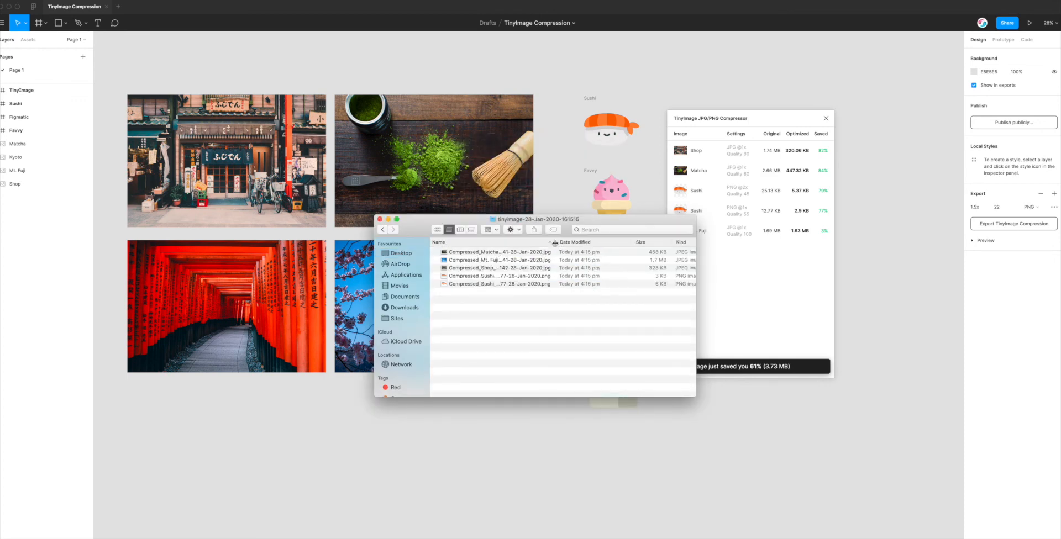
left_click_drag(555, 242, 642, 241)
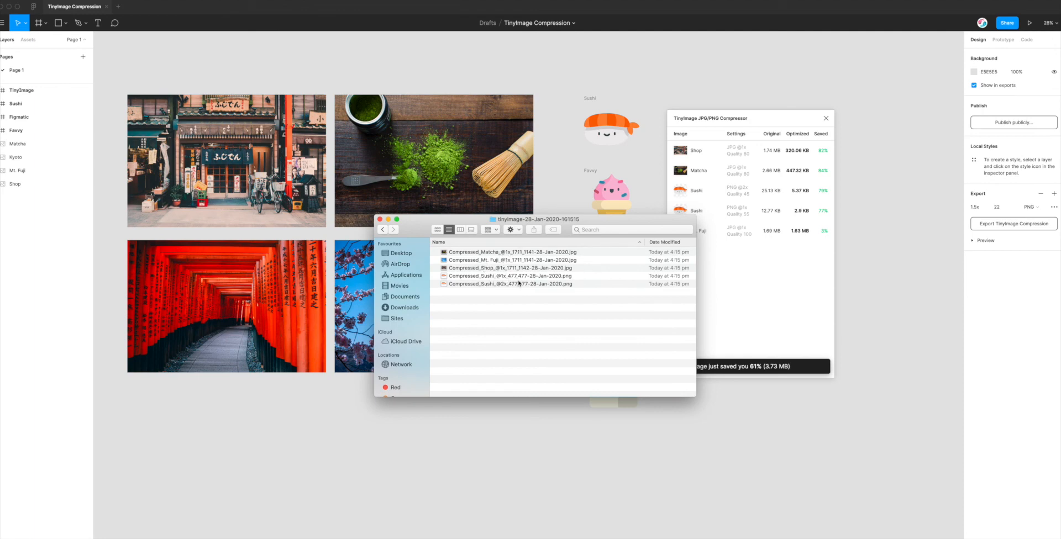
Step: Quick Look the compressed Matcha image and step through previews of the other compressed images
left_click(511, 254)
key("space")
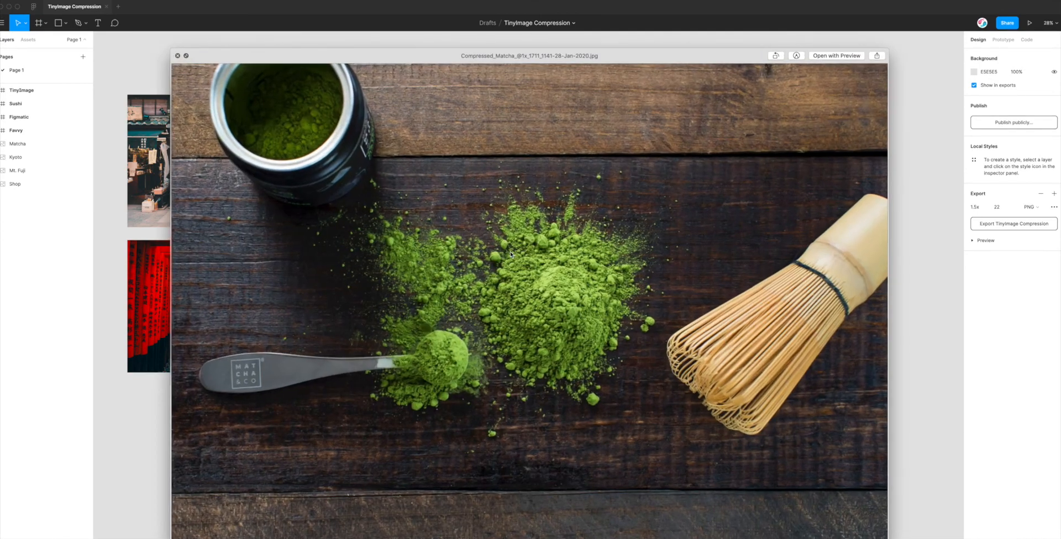
key("Down")
key("Down")
key("Down")
key("Down")
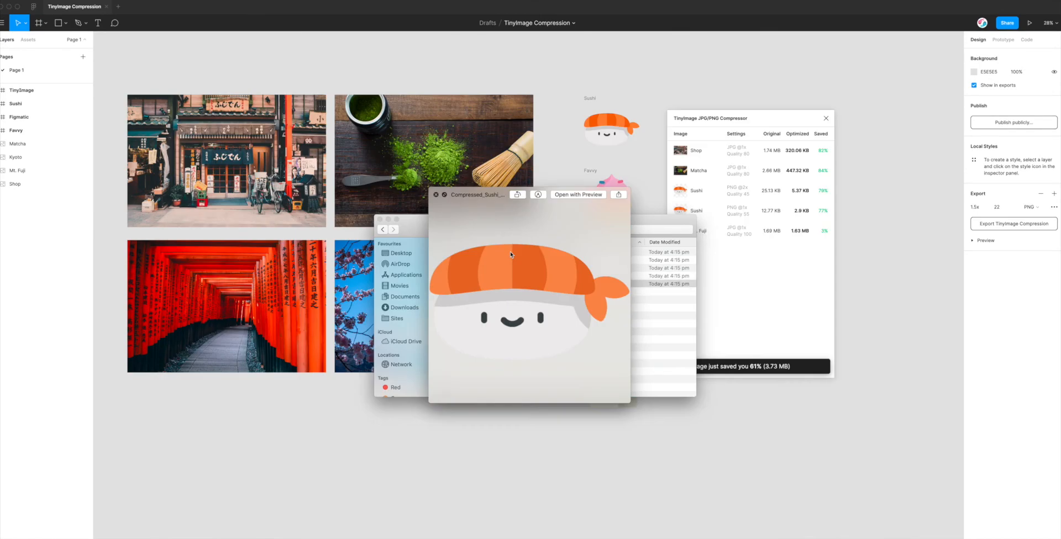
key("space")
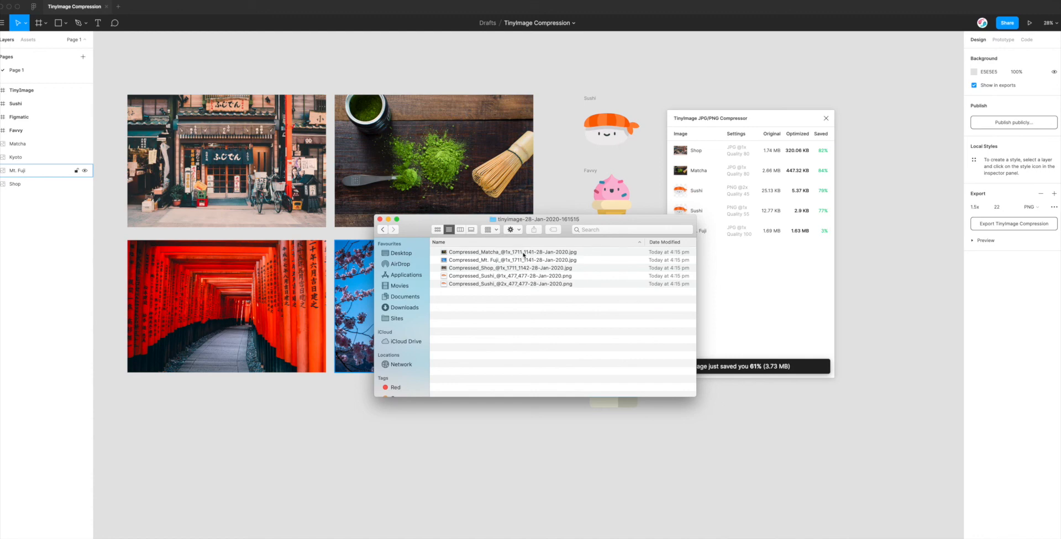
Step: Inspect the compressed Matcha filename via a cancelled rename, leaving the files unchanged
left_click(525, 256)
left_click(525, 254)
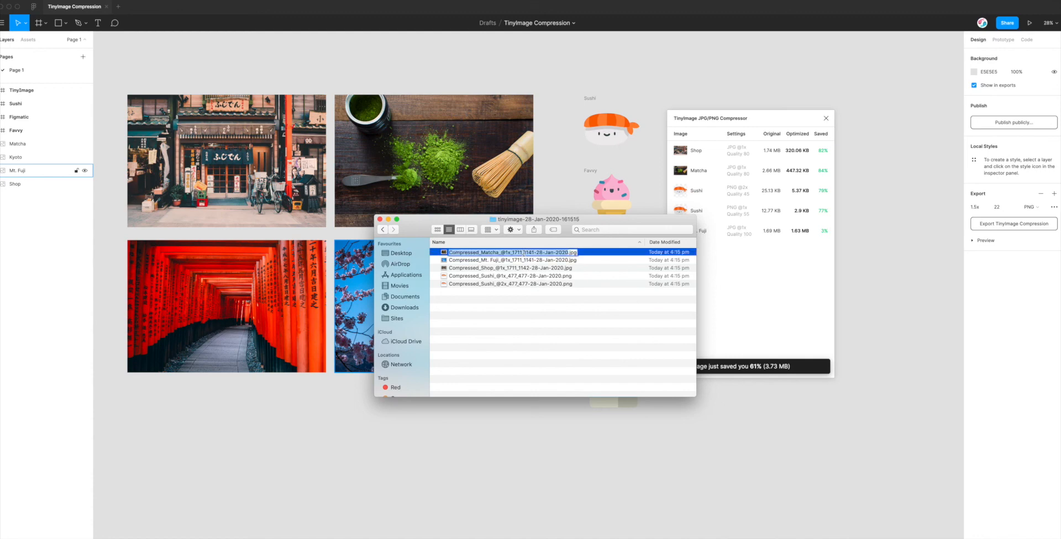
type("x")
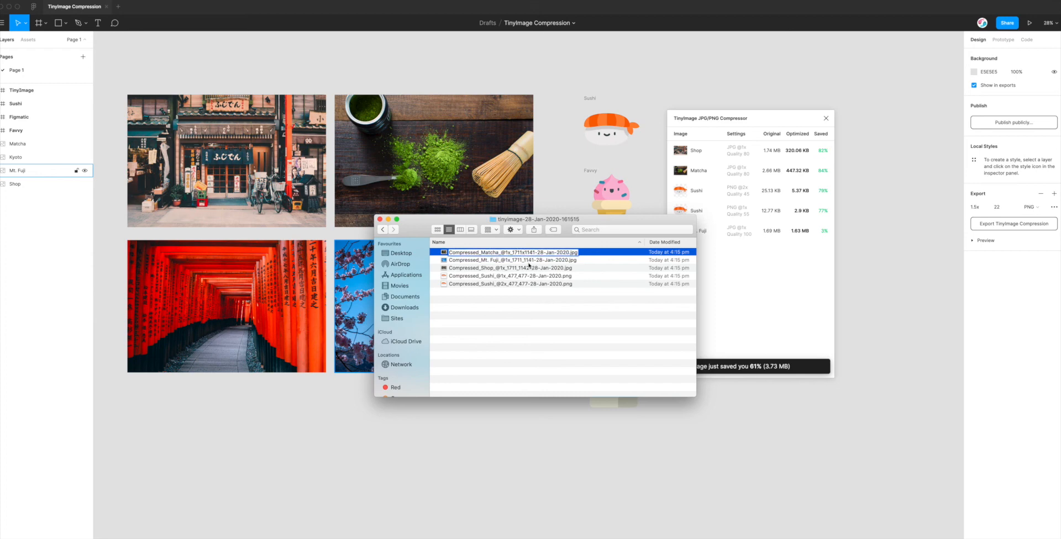
left_click(526, 259)
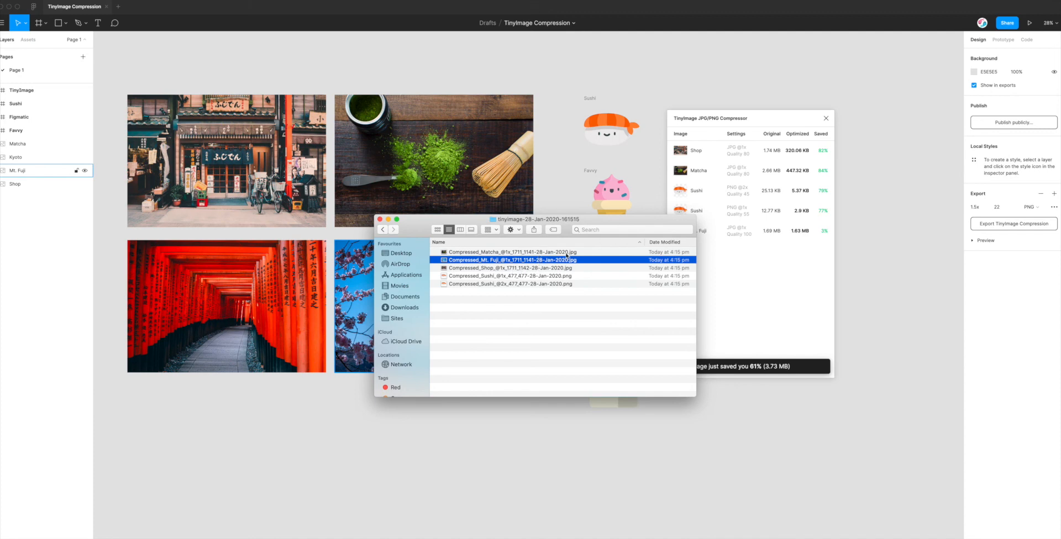
left_click(539, 301)
left_click_drag(556, 224, 585, 237)
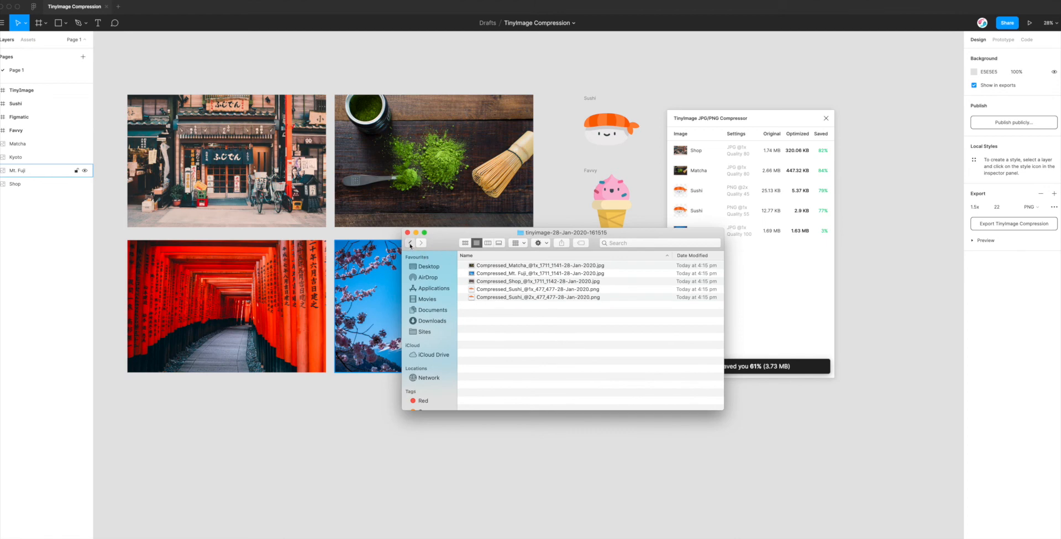
left_click(410, 243)
double_click(497, 282)
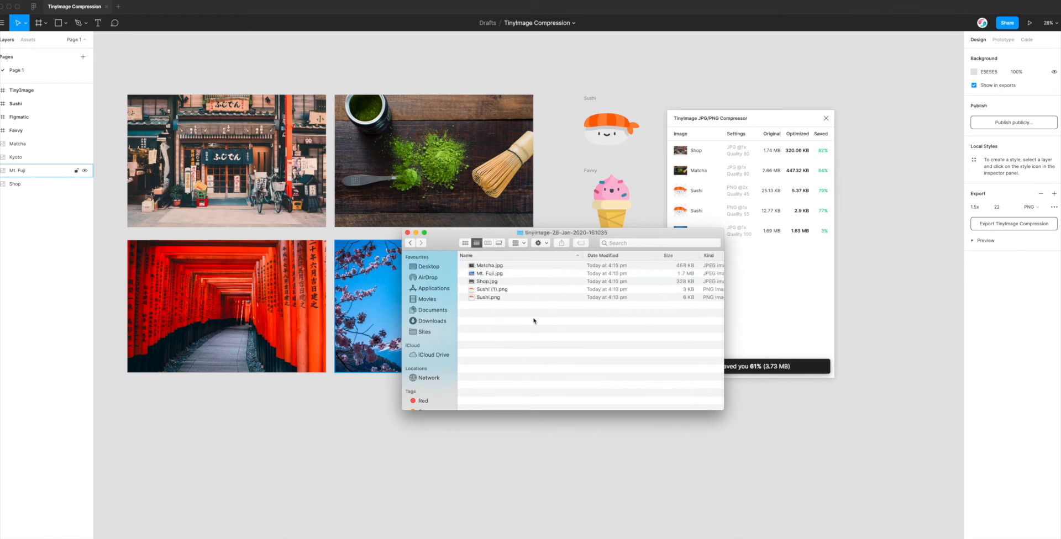
left_click_drag(534, 321, 514, 261)
left_click(512, 330)
left_click_drag(436, 241, 429, 242)
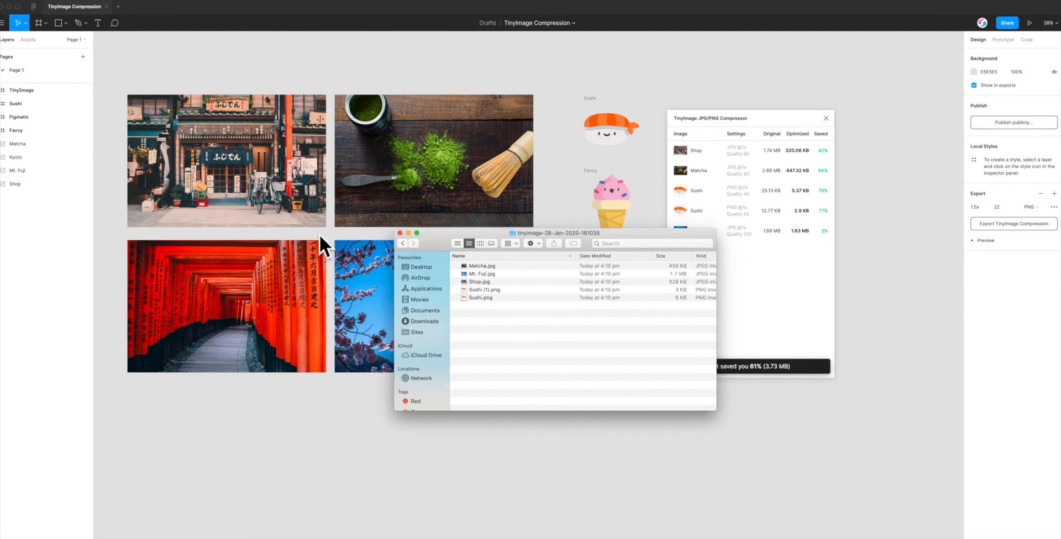
left_click(399, 233)
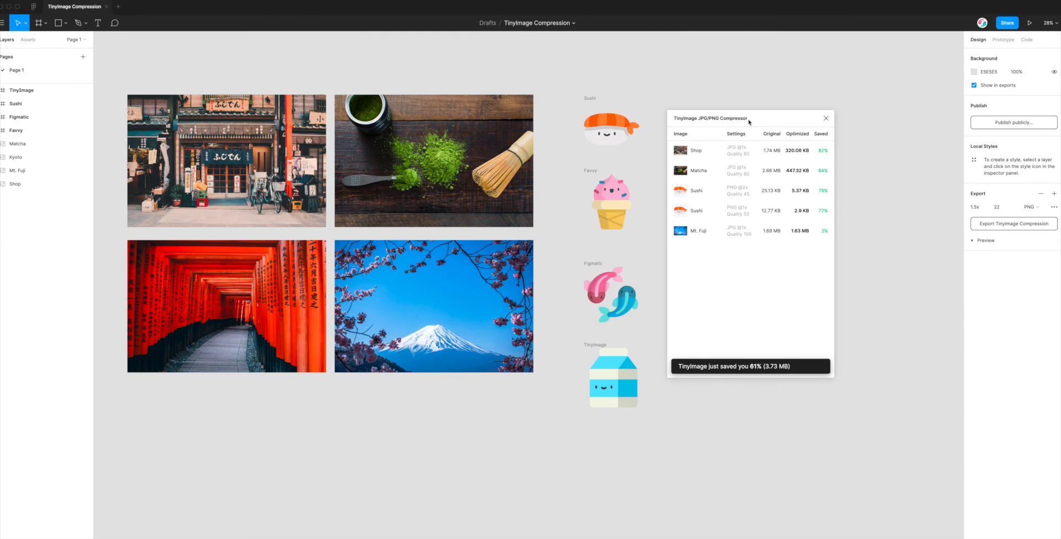
left_click_drag(754, 120, 752, 124)
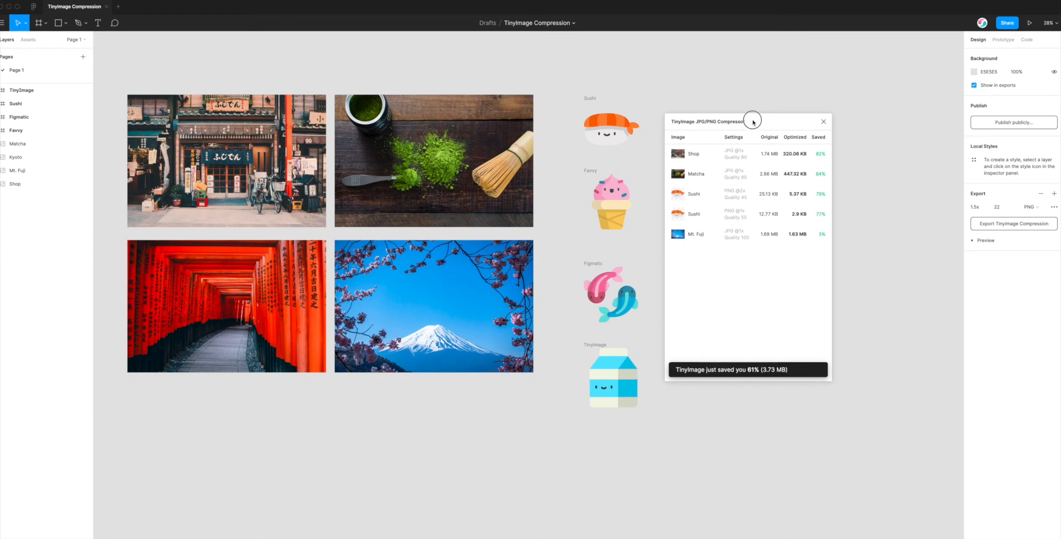
left_click_drag(752, 124, 771, 118)
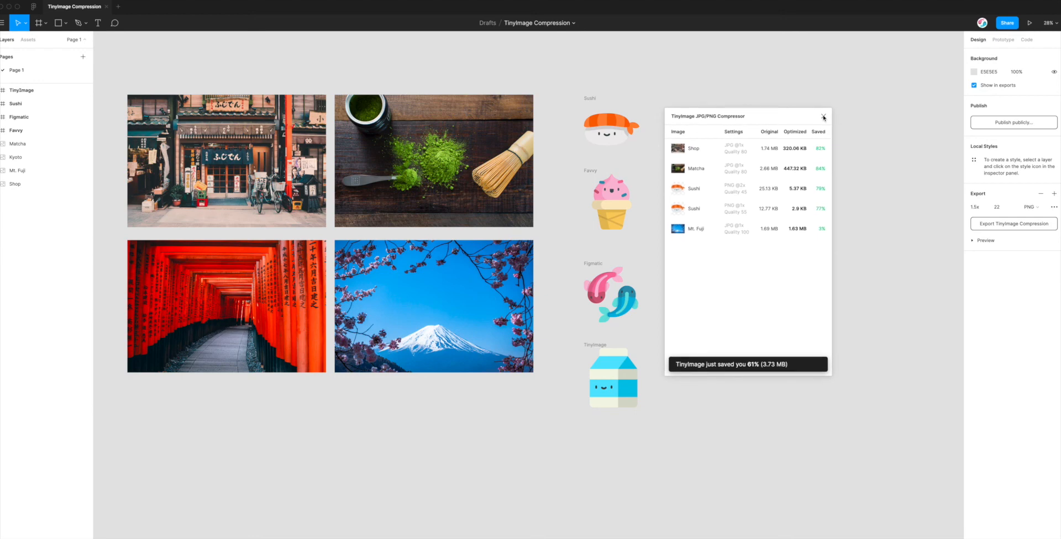
left_click_drag(791, 118, 804, 115)
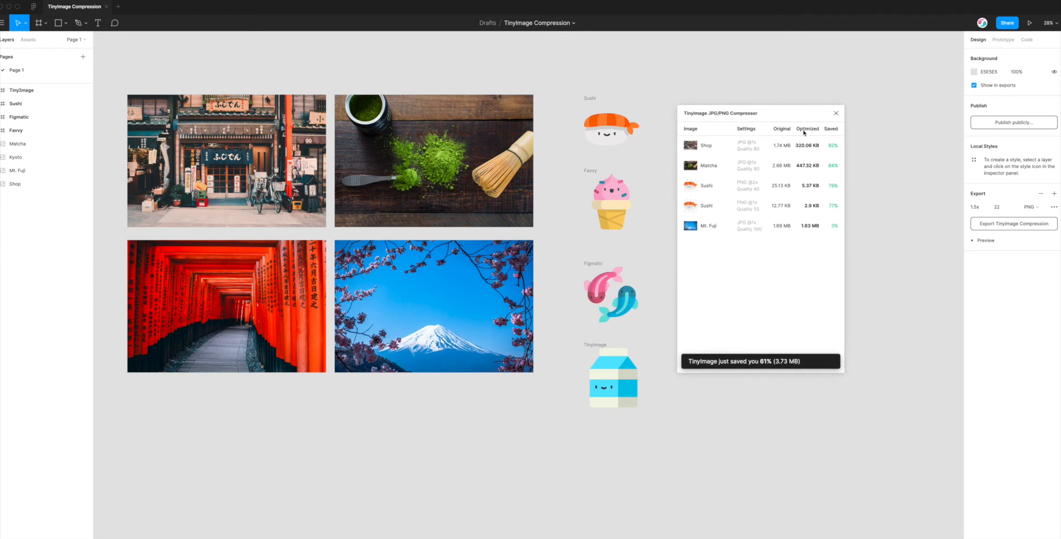
left_click_drag(768, 116, 754, 110)
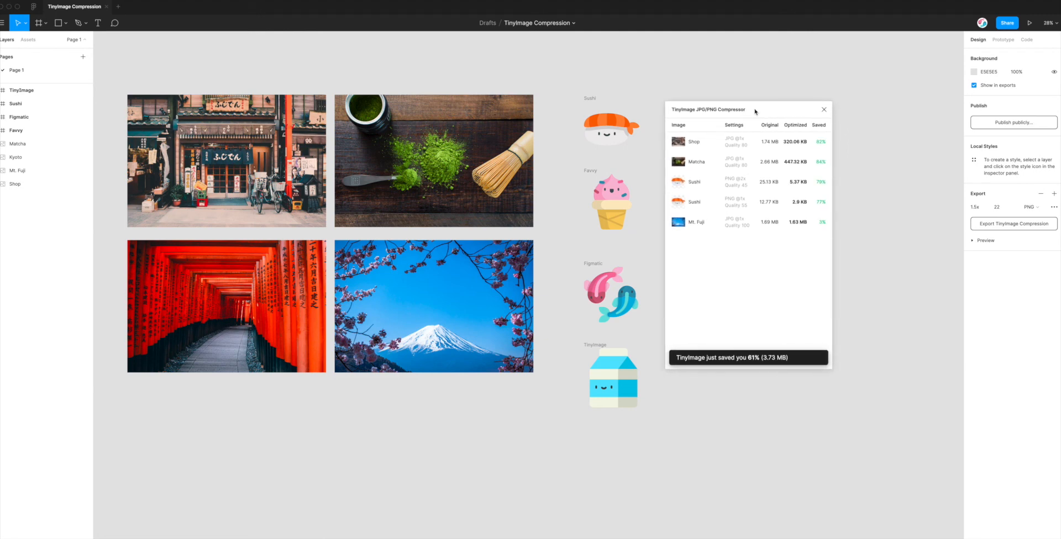